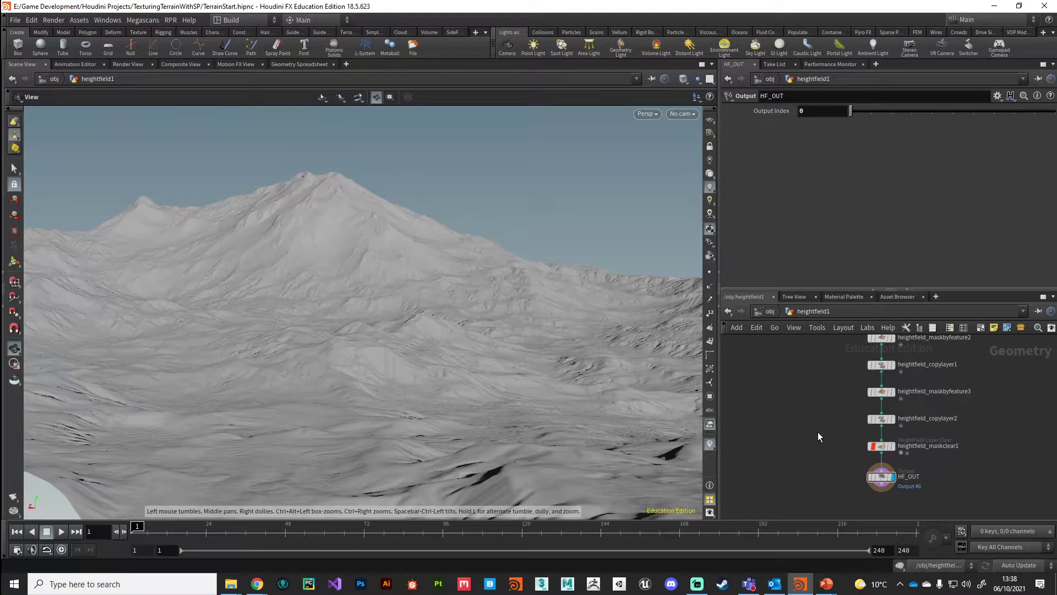
Open the Terrain_lo geometry object from the object level and delete all the nodes inside it.
key("u")
mouse_move(749, 460)
left_mouse_down()
mouse_move(766, 408)
mouse_move(768, 419)
mouse_move(752, 418)
mouse_move(746, 455)
left_mouse_up()
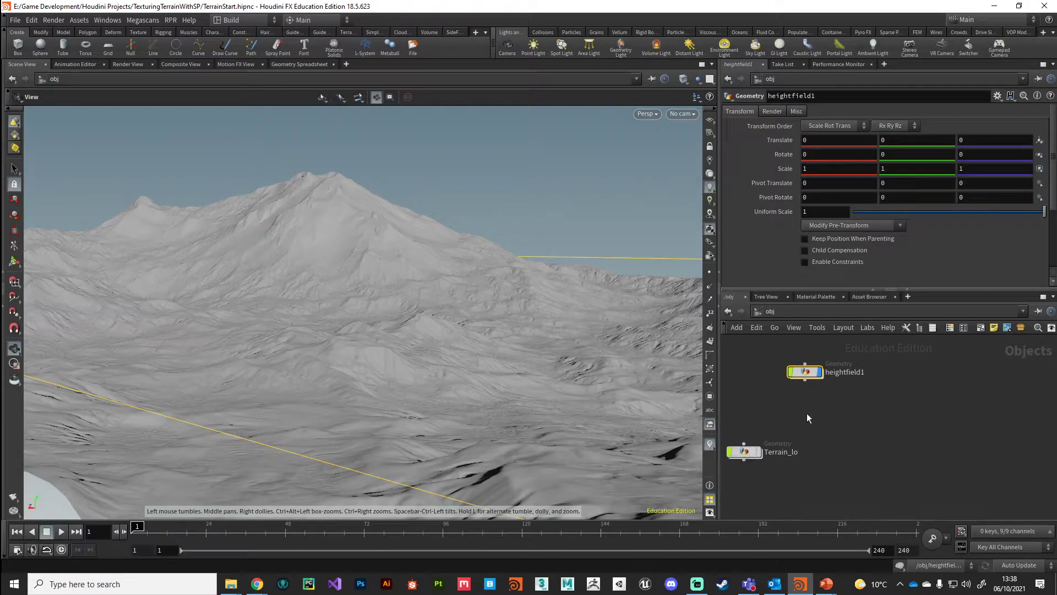
left_click(854, 411)
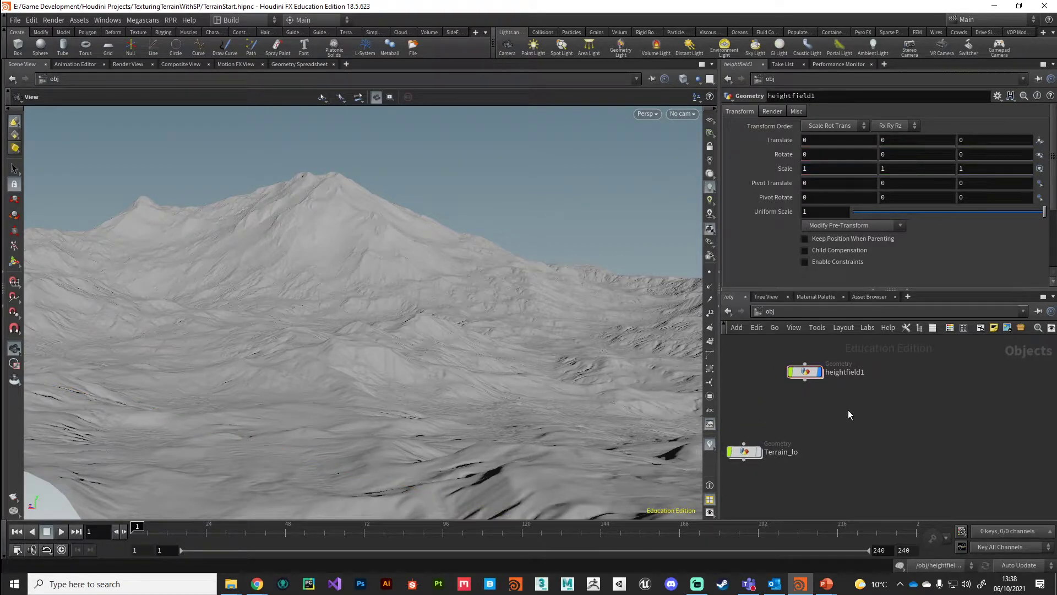
double_click(746, 457)
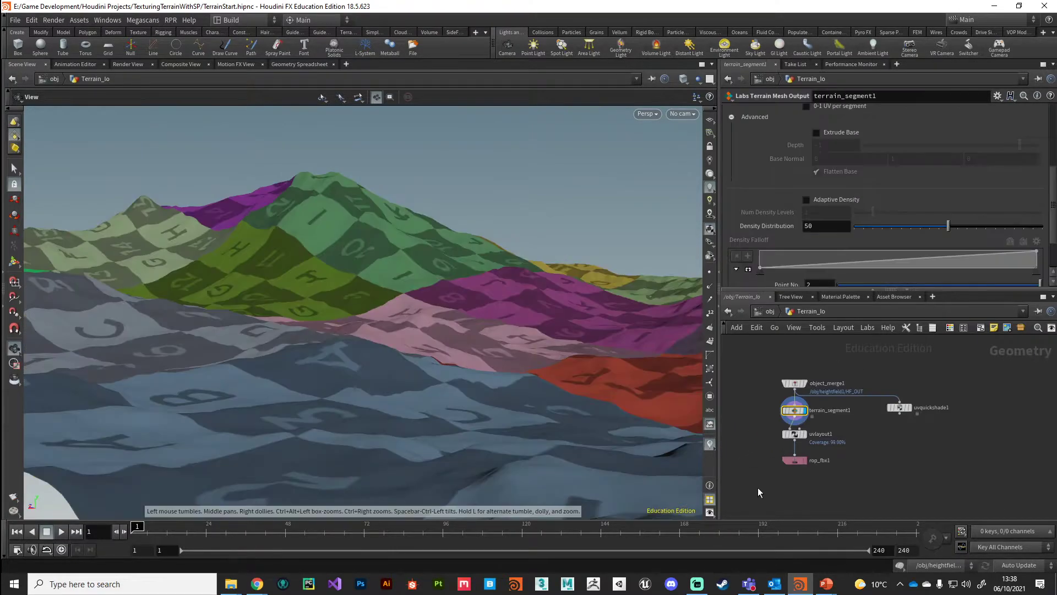
left_click_drag(757, 487, 926, 370)
key("Delete")
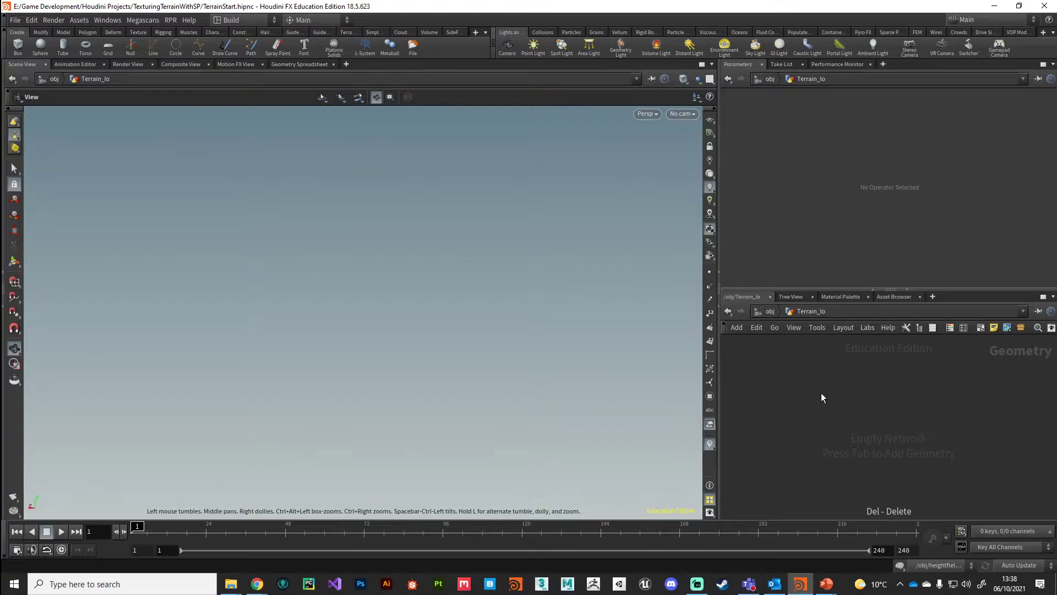
Return to the object level and reposition the Terrain_lo node below and beside heightfield1.
key("u")
left_click_drag(783, 442, 765, 419)
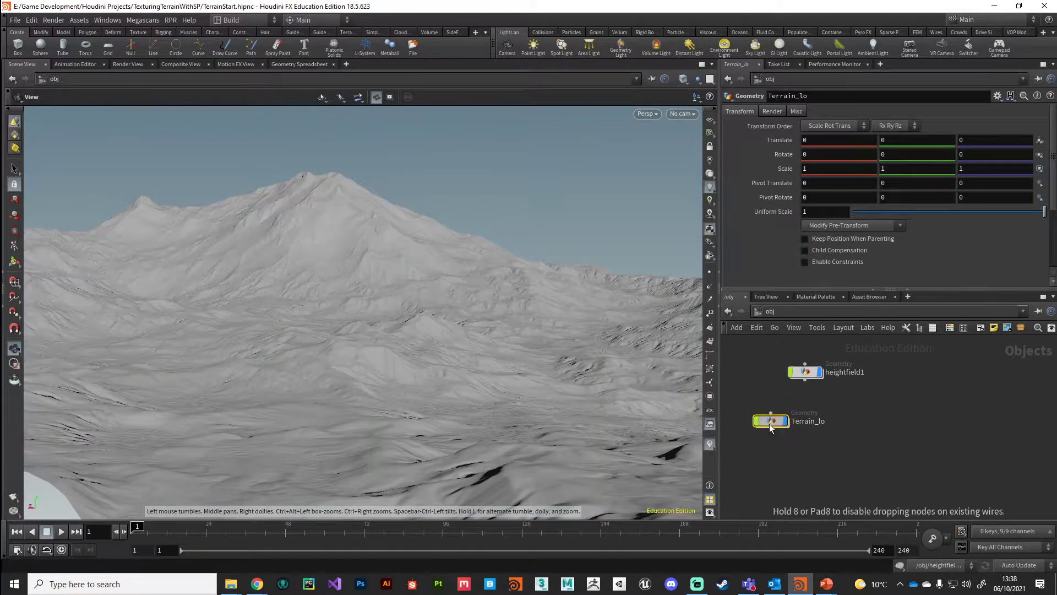
middle_click_drag(765, 419, 800, 426)
left_click_drag(793, 432, 763, 421)
mouse_move(771, 418)
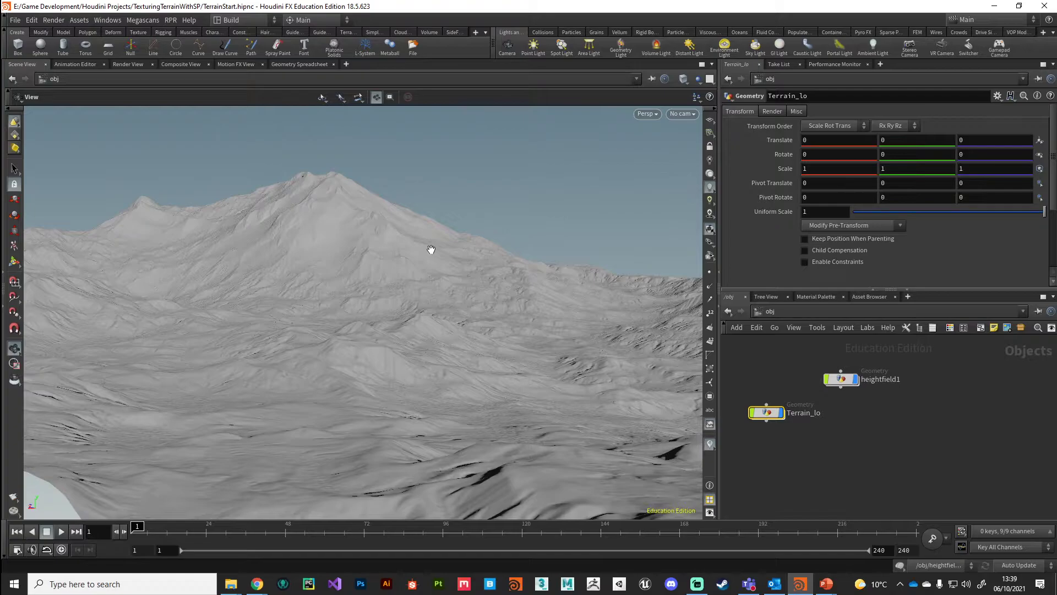
Enter the empty Terrain_lo network and add an Object Merge node.
double_click(767, 413)
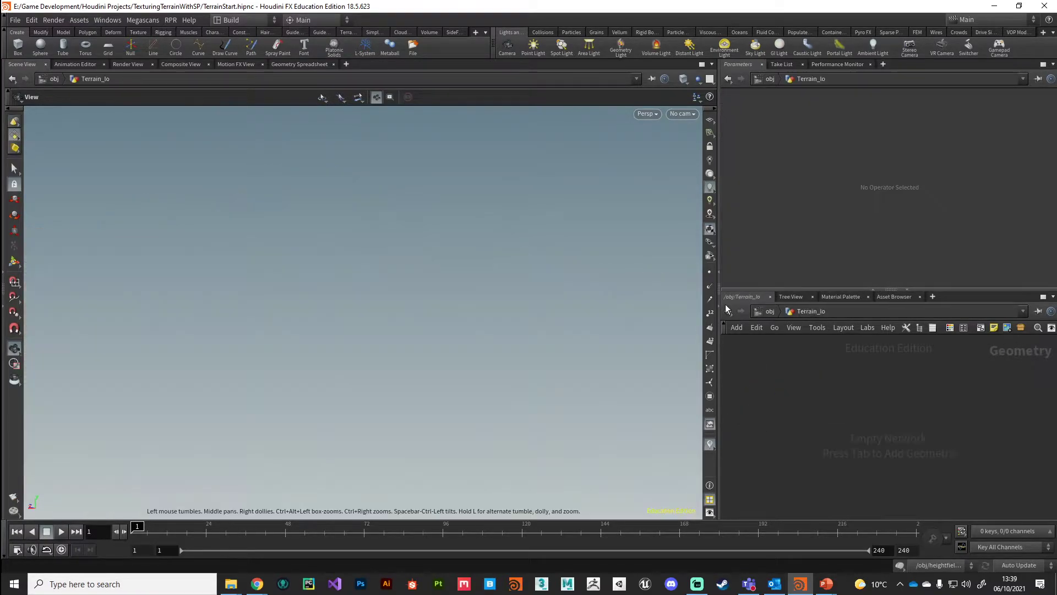
key("Tab")
type("heightfield")
key("Return")
left_click(809, 406)
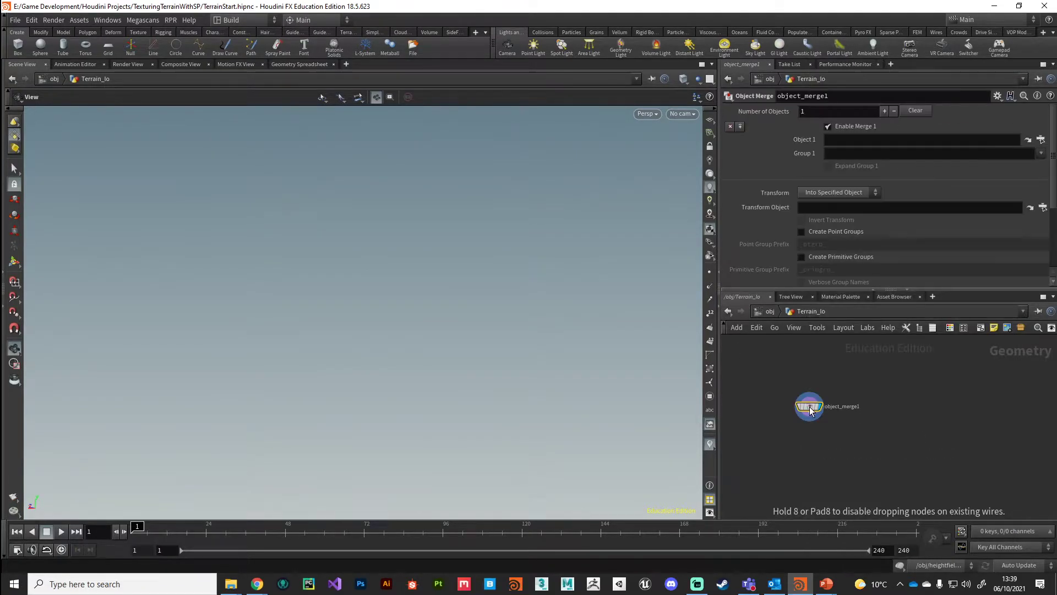
Set Object 1 of the Object Merge node to /obj/heightfield1/HF_OUT.
left_click(1041, 140)
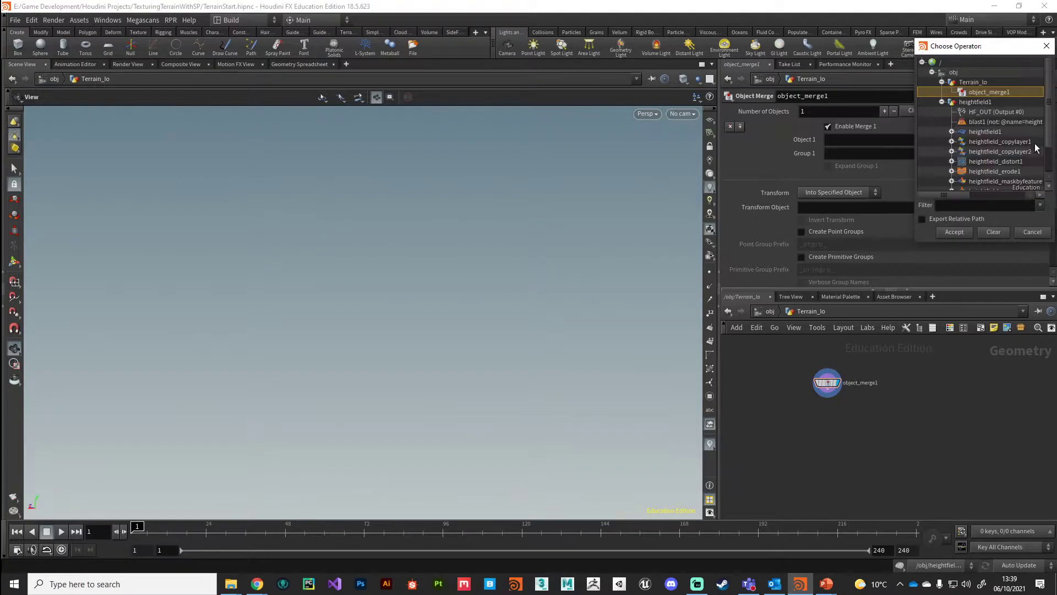
left_click(977, 113)
double_click(977, 111)
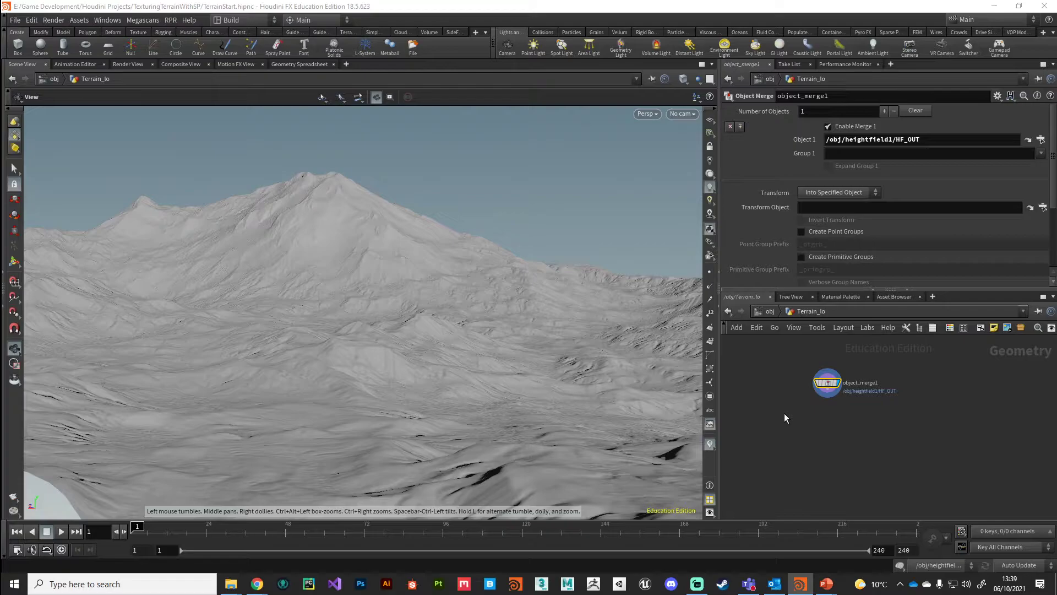
Add a Labs Terrain Mesh Output node just below the Object Merge node.
key("Tab")
type("terr")
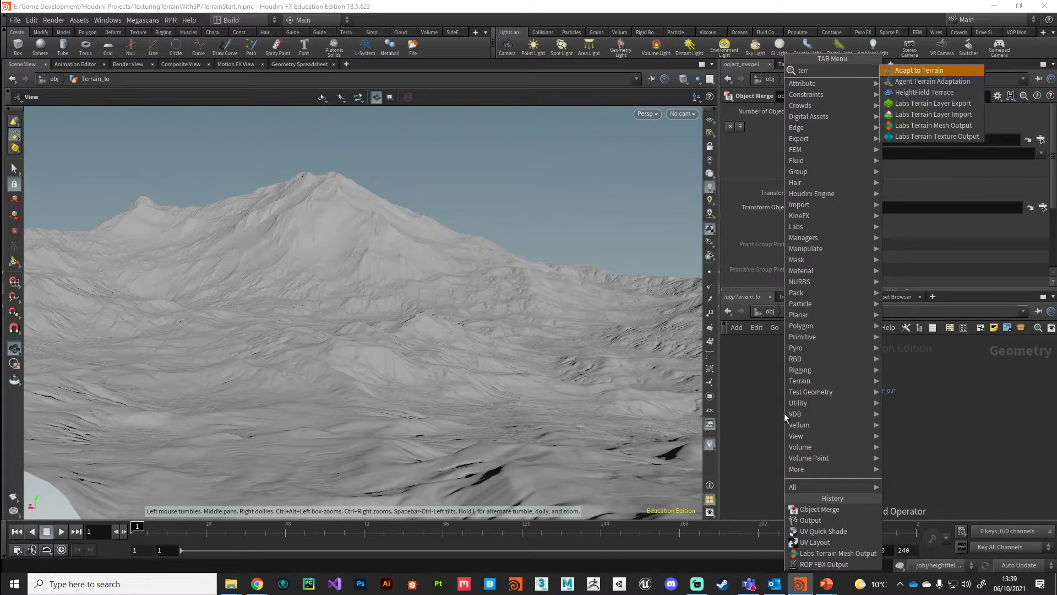
key("Down")
key("Down")
key("Down")
key("Down")
key("Down")
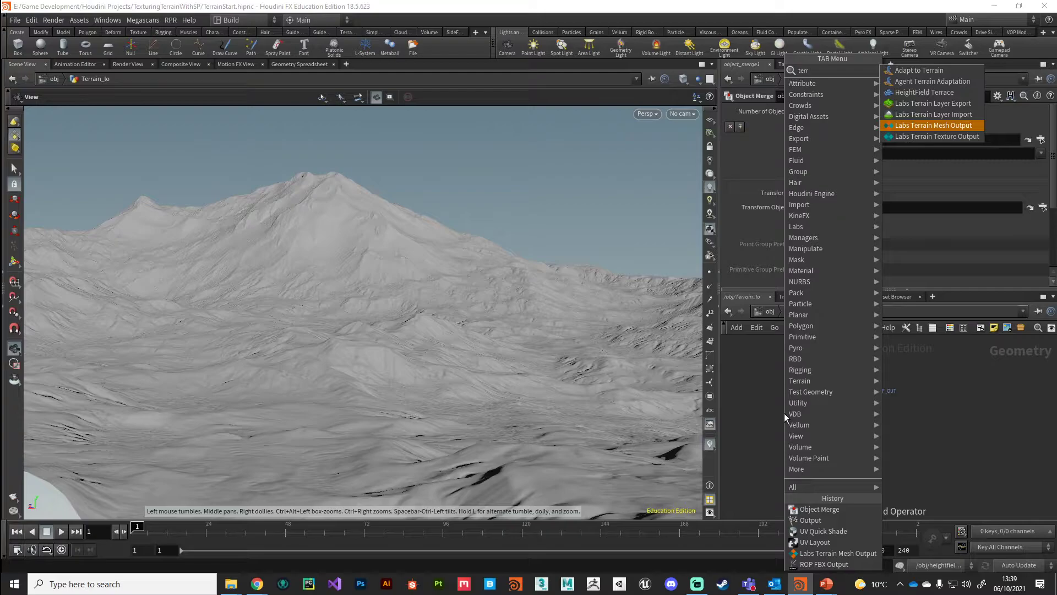
key("Return")
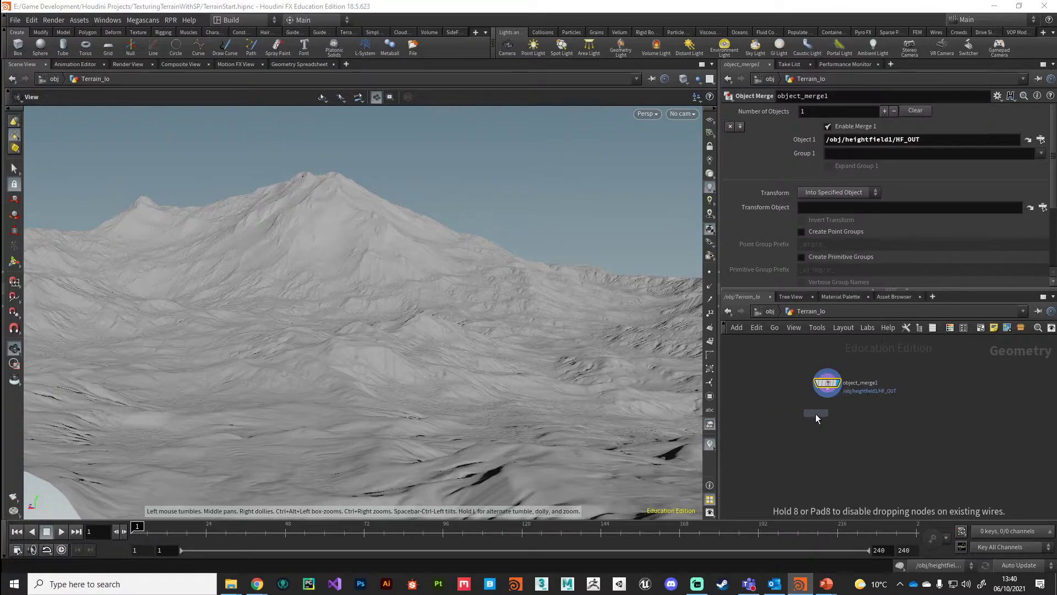
left_click(809, 416)
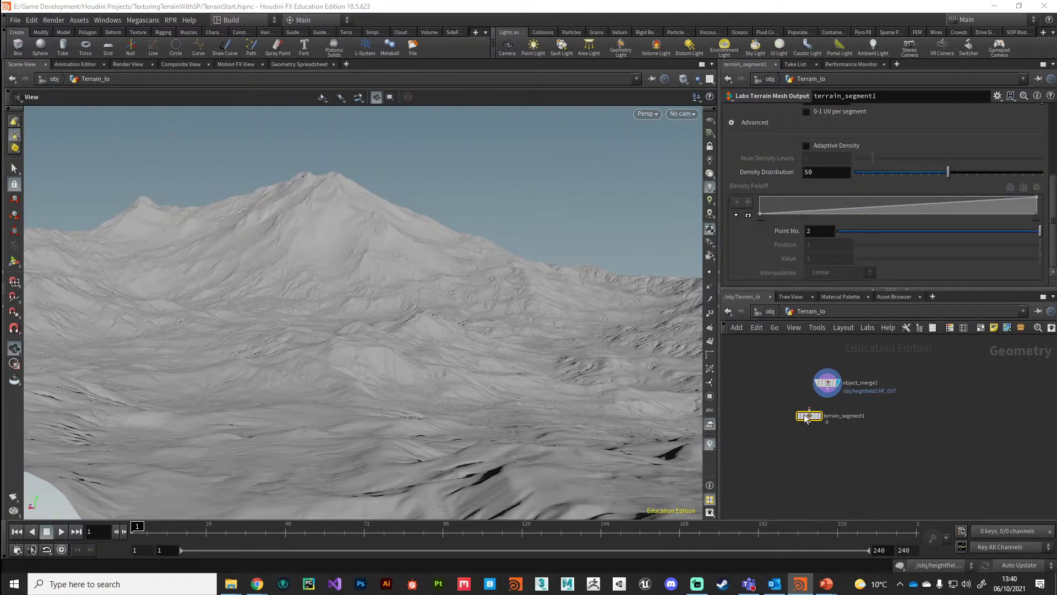
Wire the Object Merge output into the Labs Terrain Mesh Output node, display its result and shift the node aside.
left_click(827, 397)
left_click(820, 422)
mouse_move(811, 418)
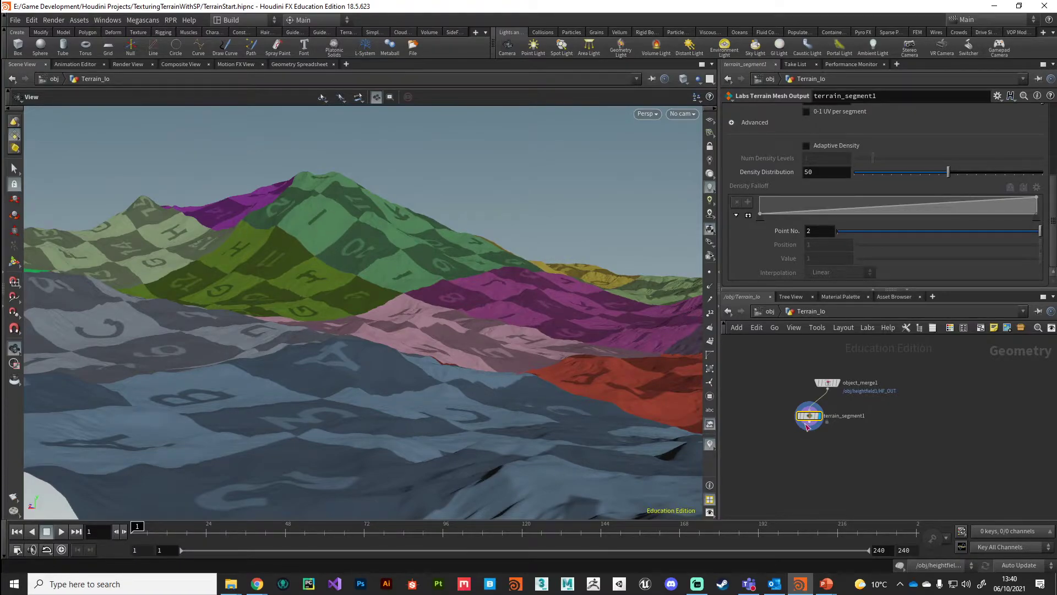
left_click_drag(814, 409, 779, 408)
Set the terrain mesh's Tile Count to 2 by 2, with tile visualization turned on.
scroll(793, 219, "up", 5)
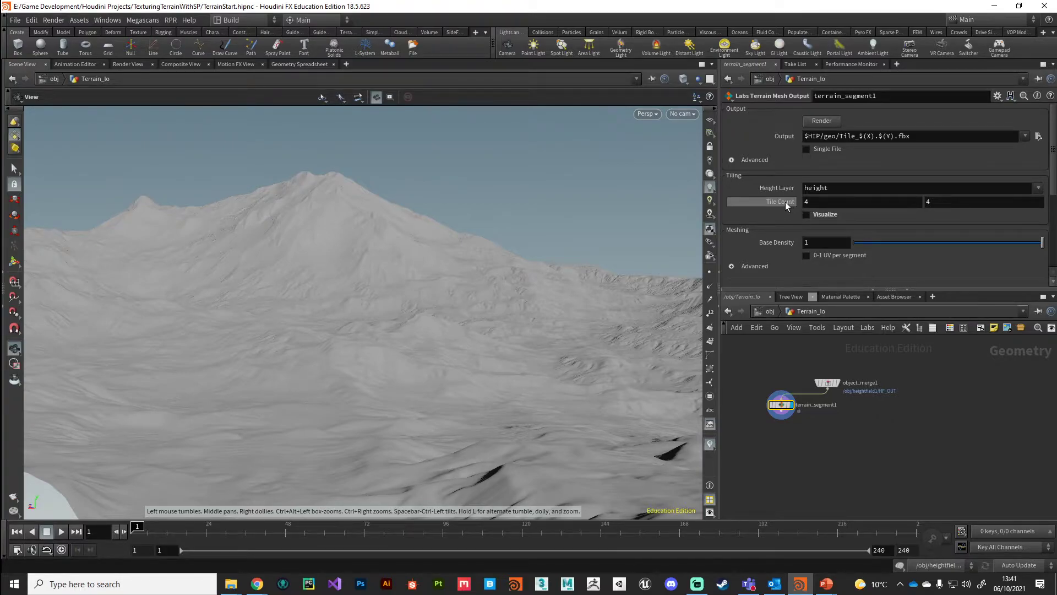
mouse_move(786, 205)
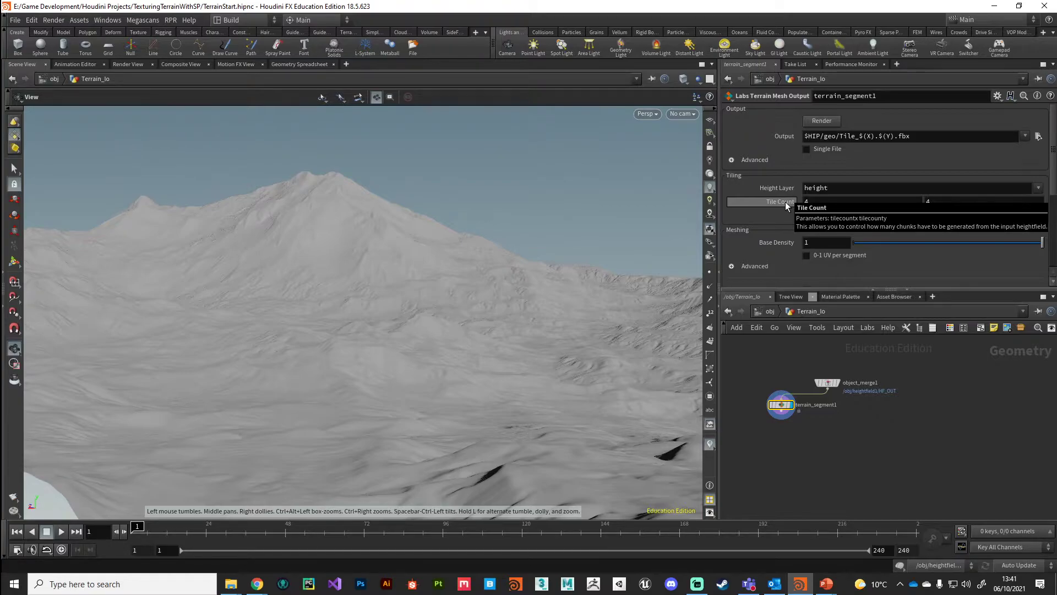
left_click(831, 201)
type("2")
key("Return")
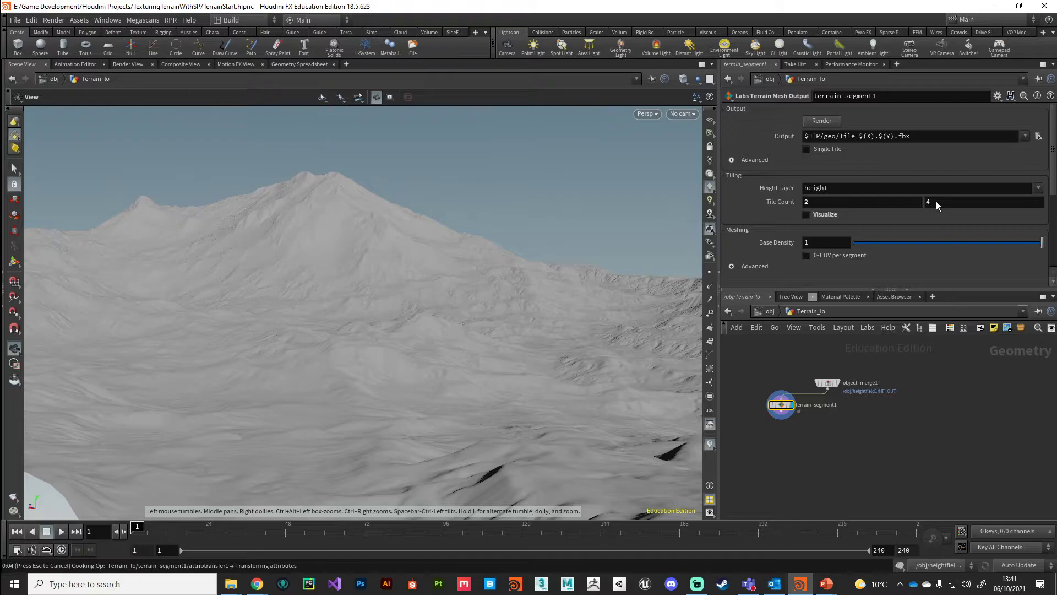
left_click(931, 201)
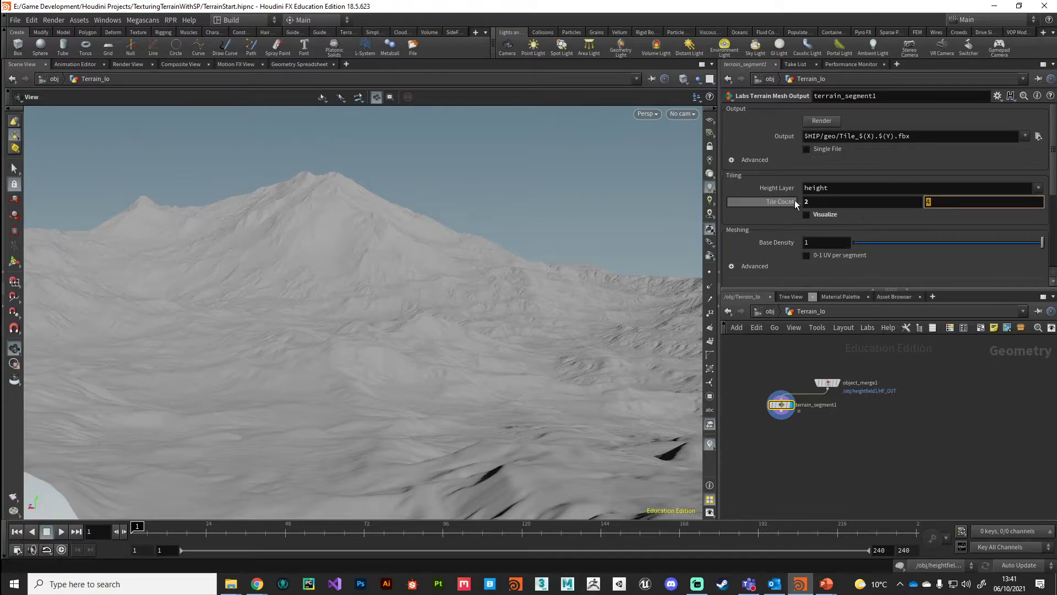
type("2")
key("Return")
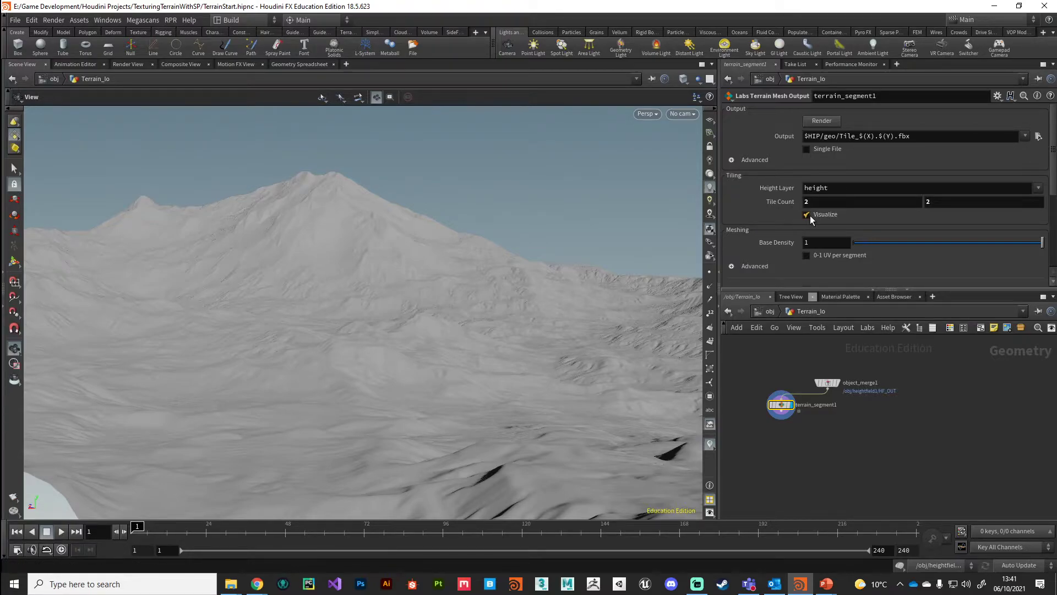
Examine the coloured terrain tiles from above in perspective and their layout in the UV view.
scroll(404, 334, "down", 2)
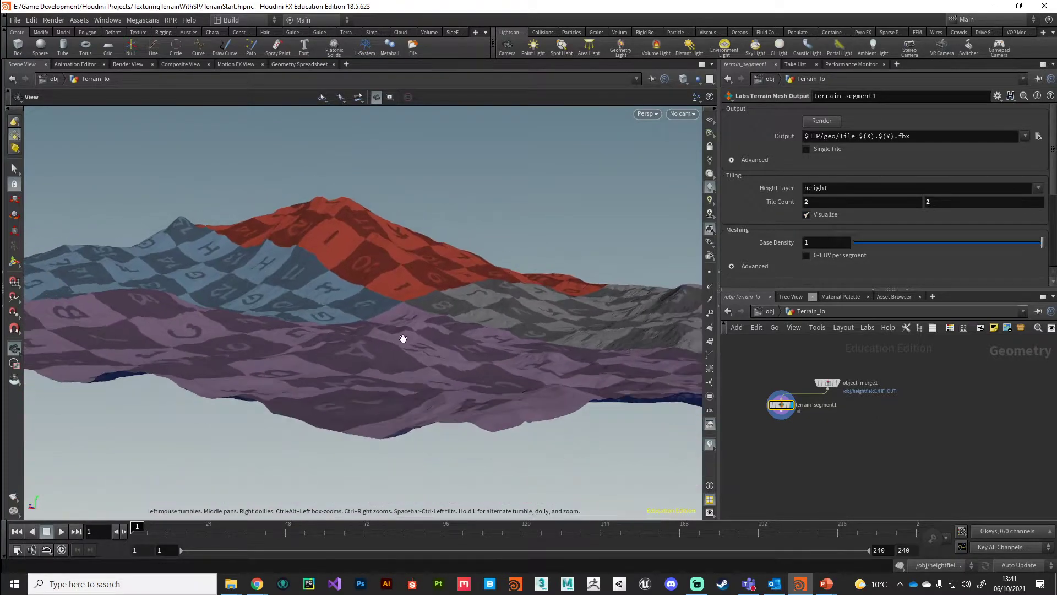
scroll(406, 337, "up", 10)
scroll(408, 366, "down", 10)
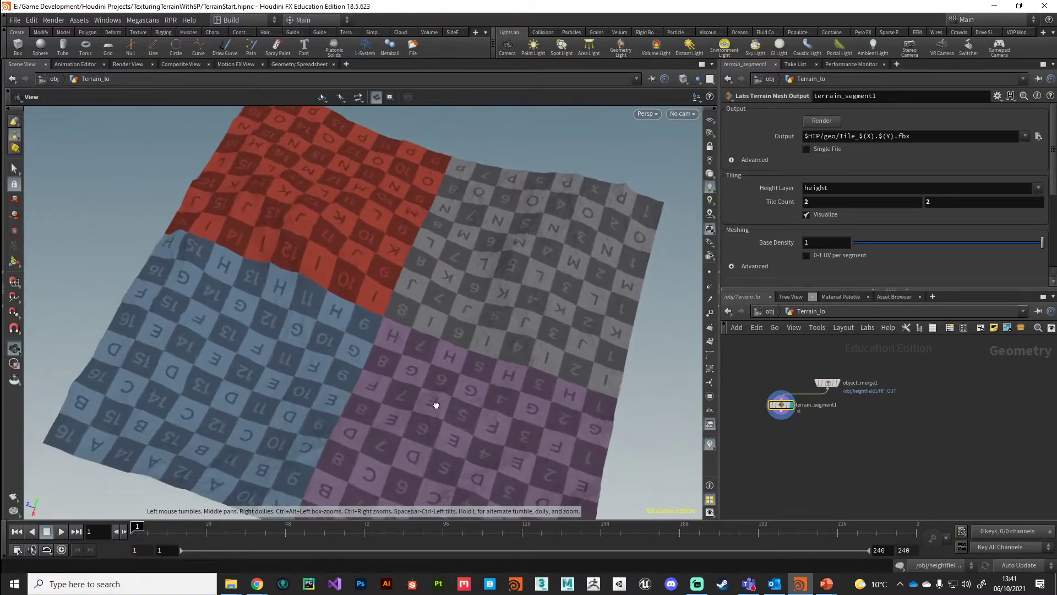
left_click_drag(441, 409, 470, 387)
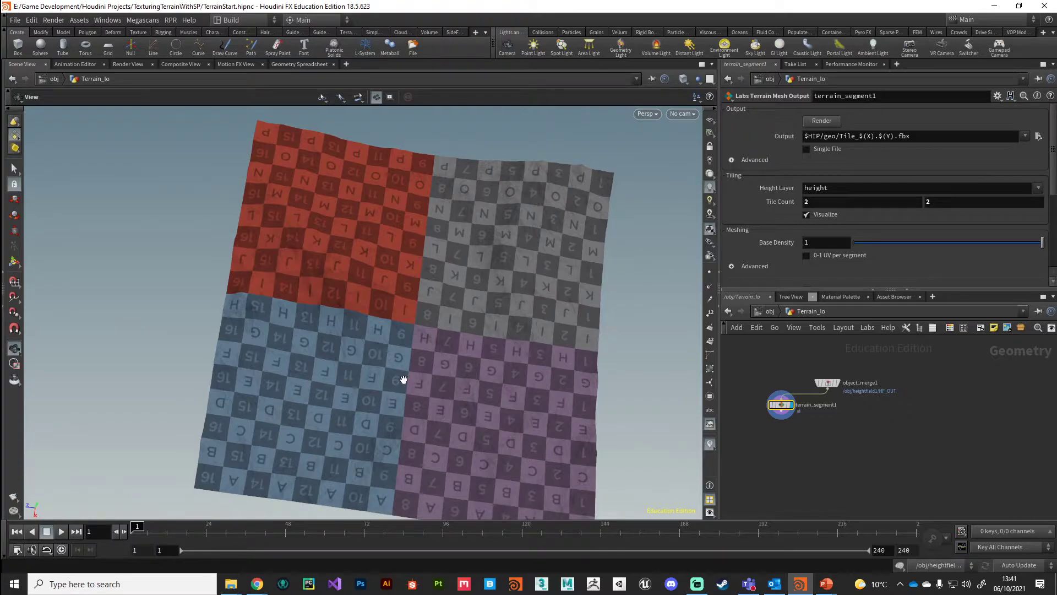
key("space+5")
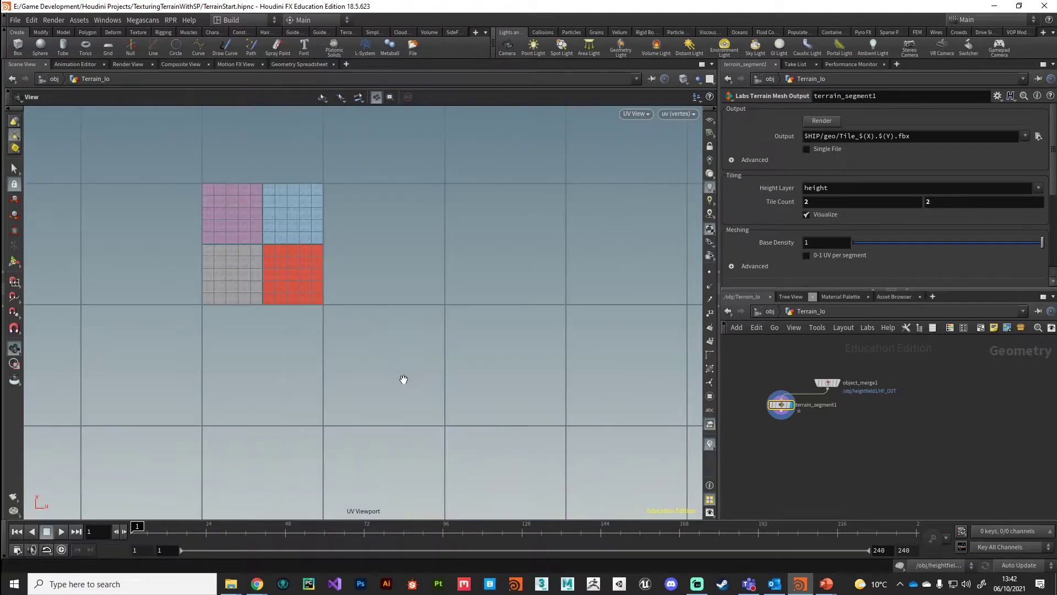
scroll(276, 259, "up", 6)
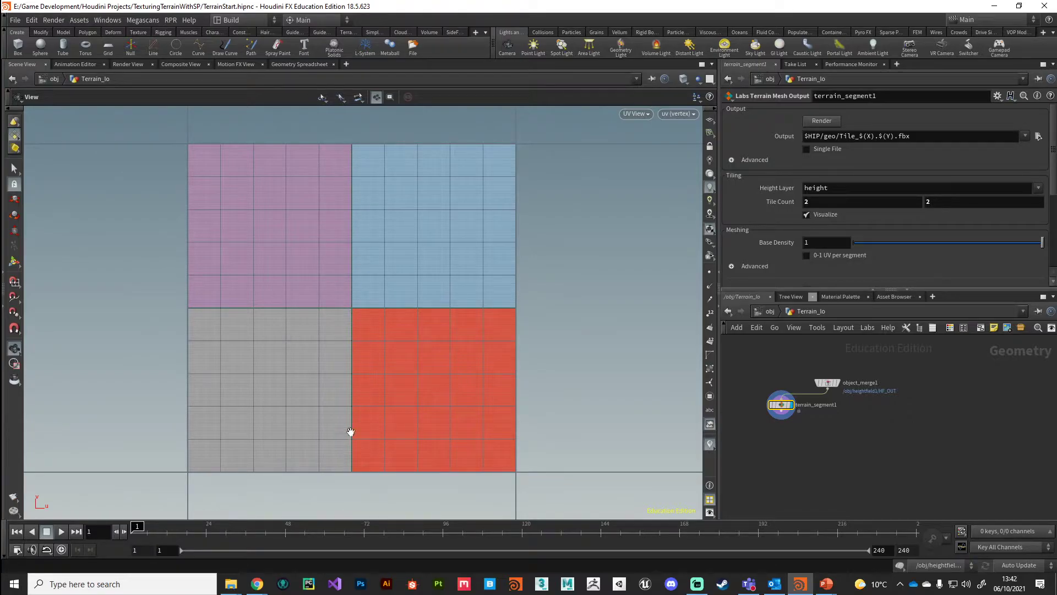
scroll(391, 390, "down", 3)
scroll(435, 402, "down", 2)
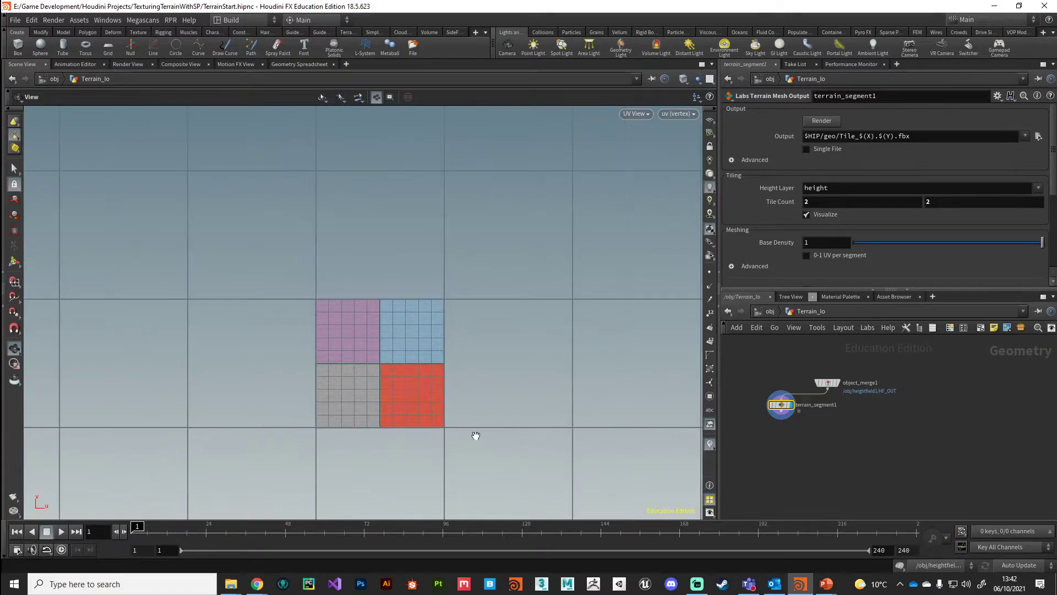
middle_click_drag(474, 434, 307, 416)
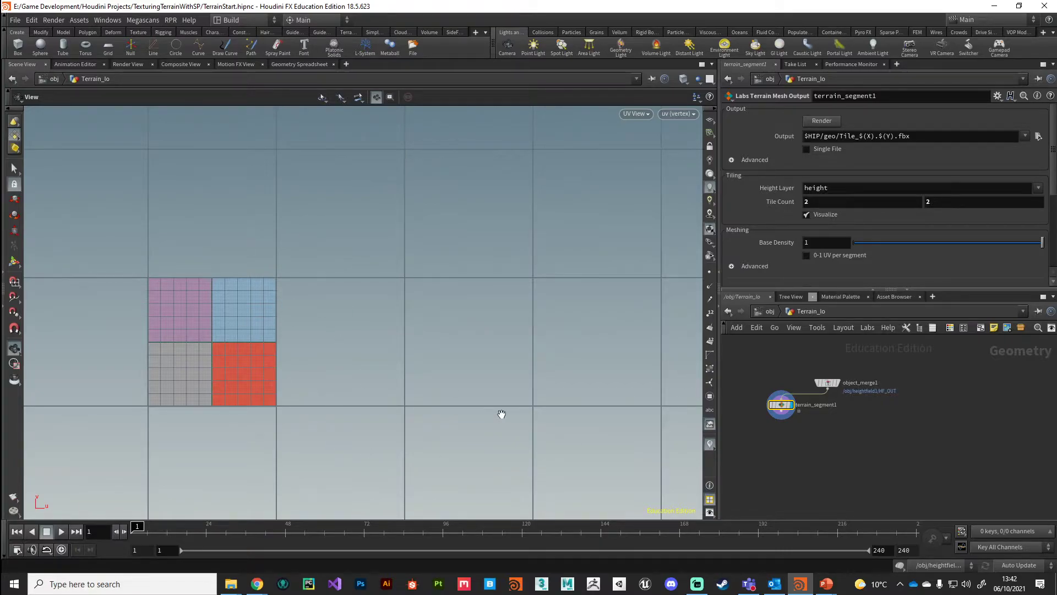
Return to the perspective view and check the Terrain Mesh Output node's information for its point and polygon counts.
key("space+1")
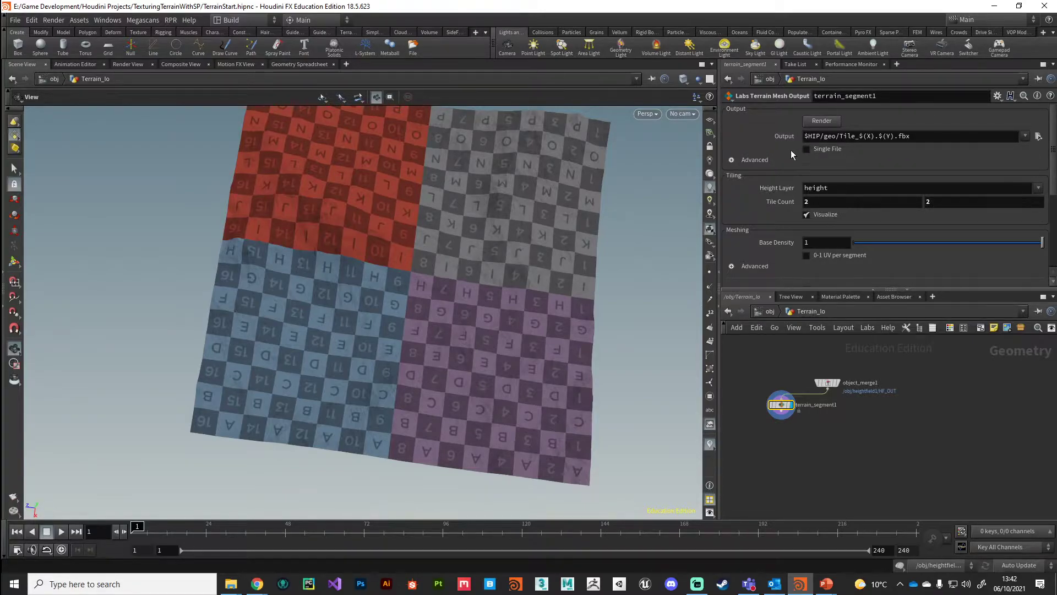
left_click_drag(408, 284, 533, 356)
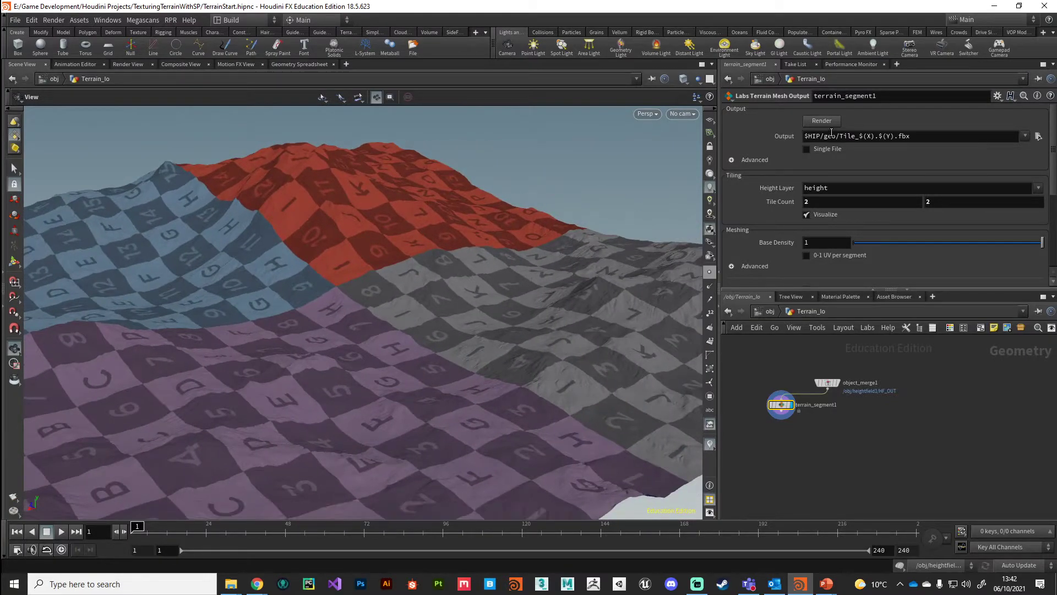
left_click_drag(570, 409, 456, 421)
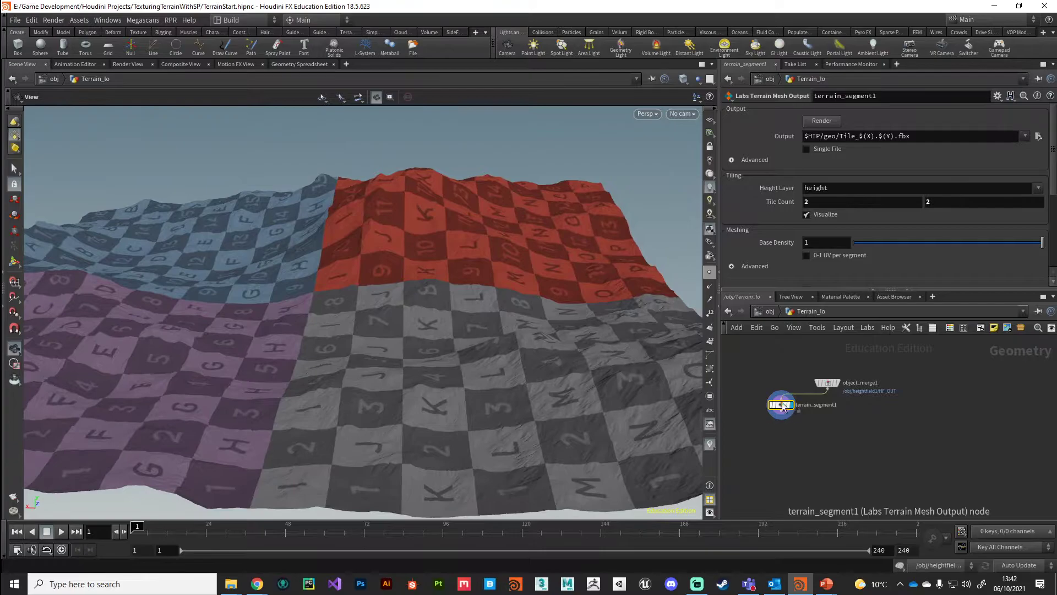
left_click(763, 408)
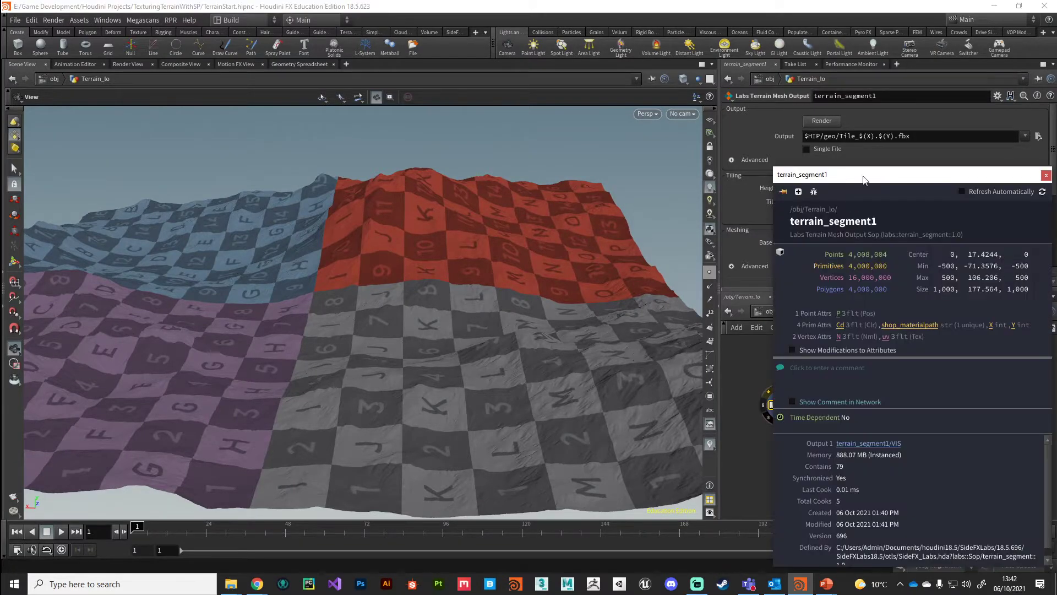
left_click_drag(886, 175, 507, 111)
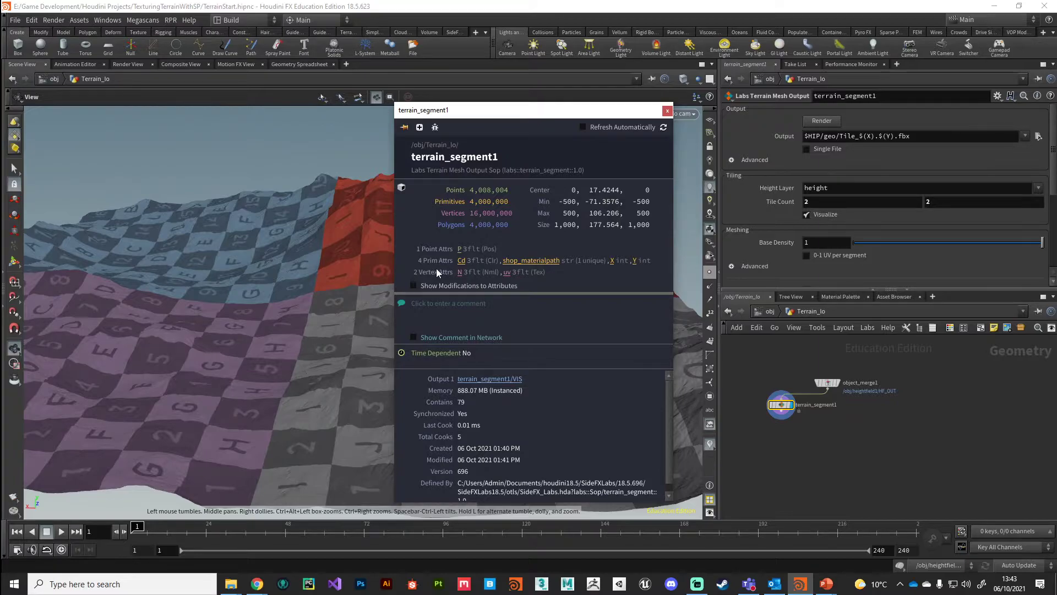
left_click(667, 111)
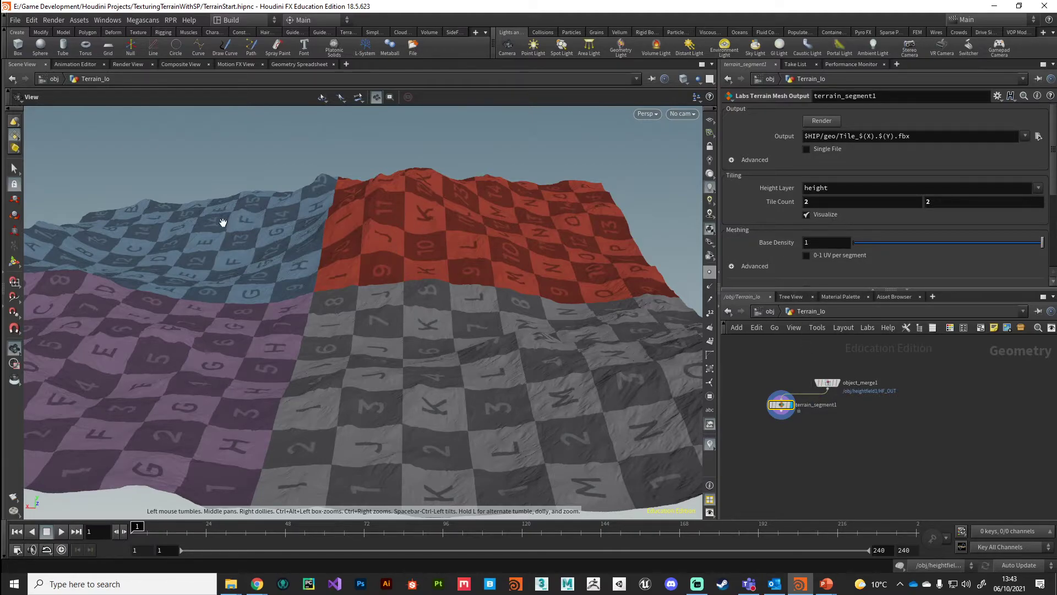
Check the Object Merge node's information and examine the terrain mesh density up close in wire-over-shaded display.
middle_click(830, 384)
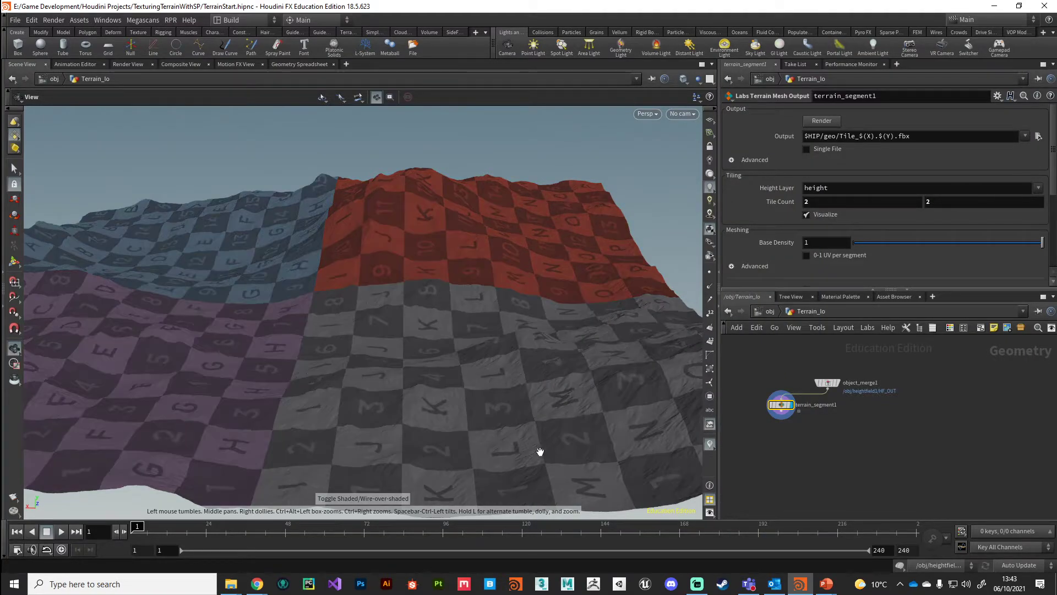
mouse_move(609, 457)
left_mouse_down()
mouse_move(507, 330)
mouse_move(567, 311)
mouse_move(514, 309)
left_mouse_up()
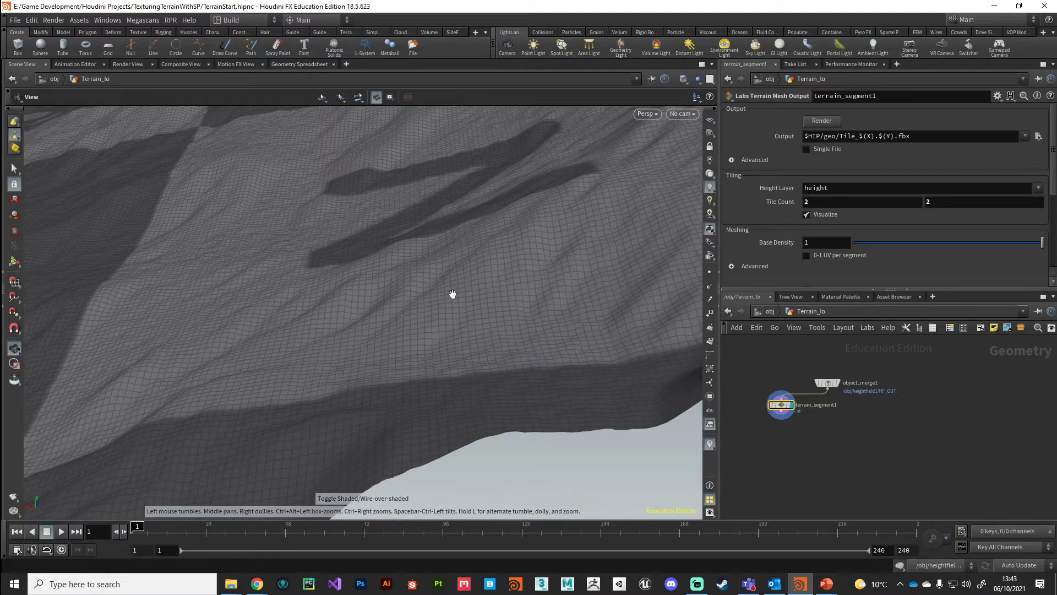
Set the Terrain Mesh Output node's Base Density to 0.2.
mouse_move(458, 290)
left_mouse_down()
mouse_move(385, 280)
mouse_move(274, 189)
mouse_move(346, 328)
mouse_move(310, 239)
mouse_move(267, 319)
mouse_move(288, 364)
mouse_move(353, 381)
mouse_move(337, 370)
left_mouse_up()
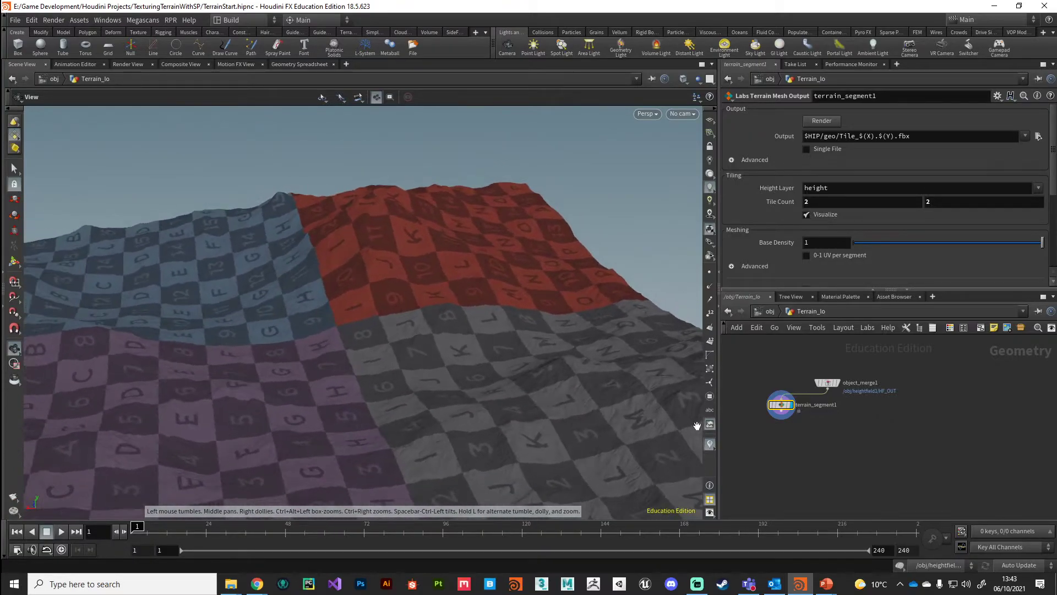
left_click_drag(784, 409, 777, 409)
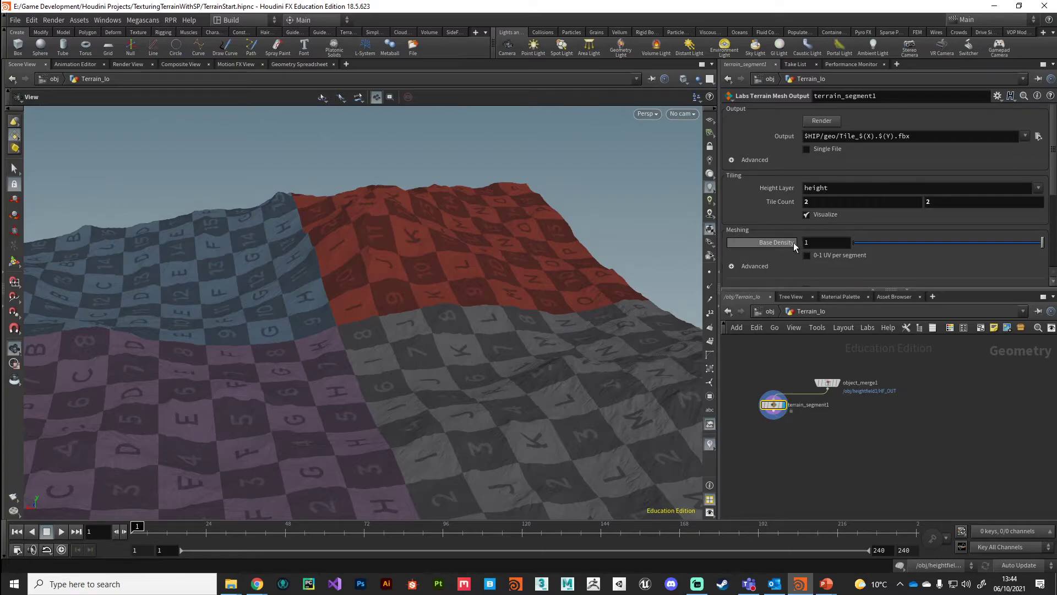
left_click(816, 244)
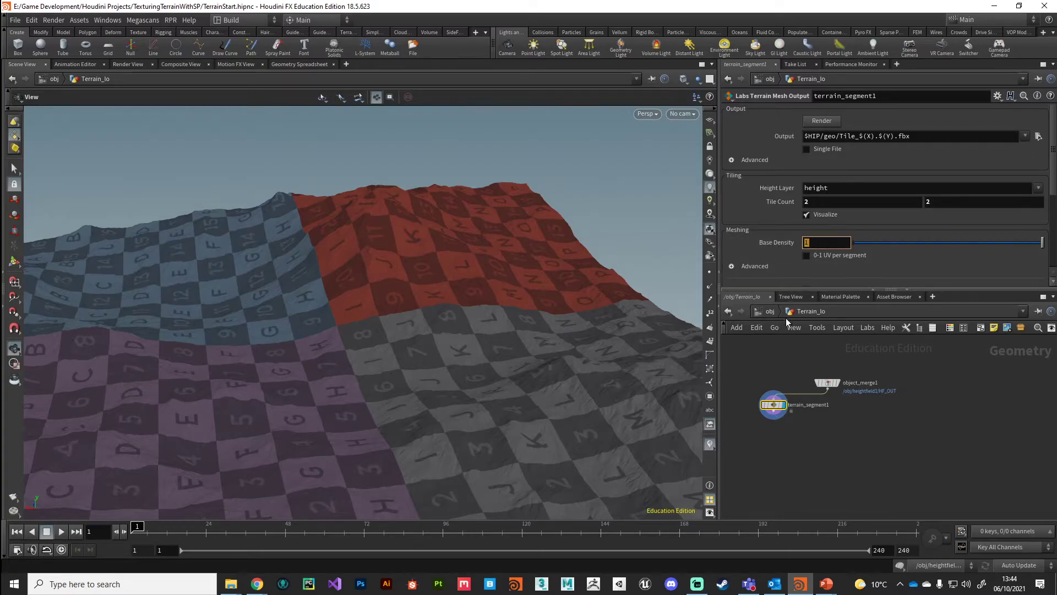
type(".2")
key("Return")
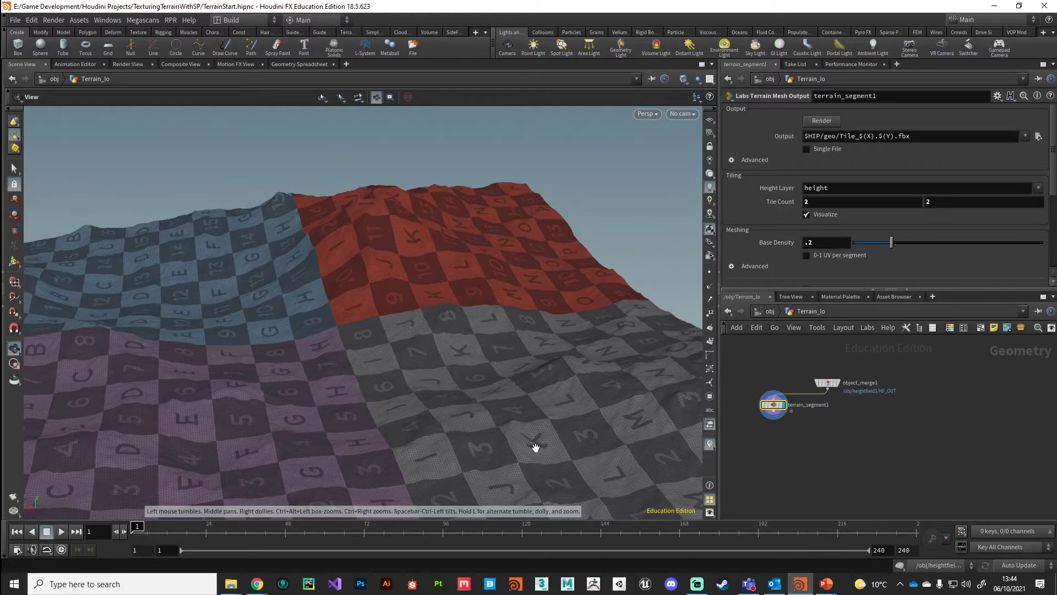
Examine the terrain wireframe up close and check the Terrain Mesh Output node's point and polygon counts.
left_click_drag(532, 444, 401, 338)
right_click_drag(401, 337, 432, 361)
left_click_drag(432, 361, 426, 333)
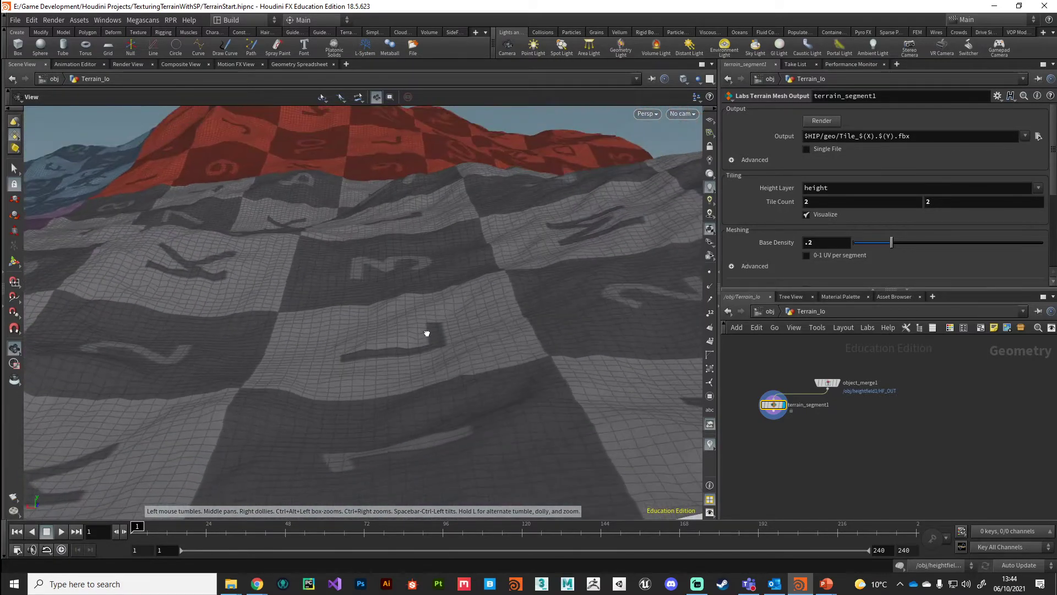
right_click_drag(427, 333, 345, 288)
left_click_drag(345, 288, 371, 382)
right_click_drag(370, 382, 394, 354)
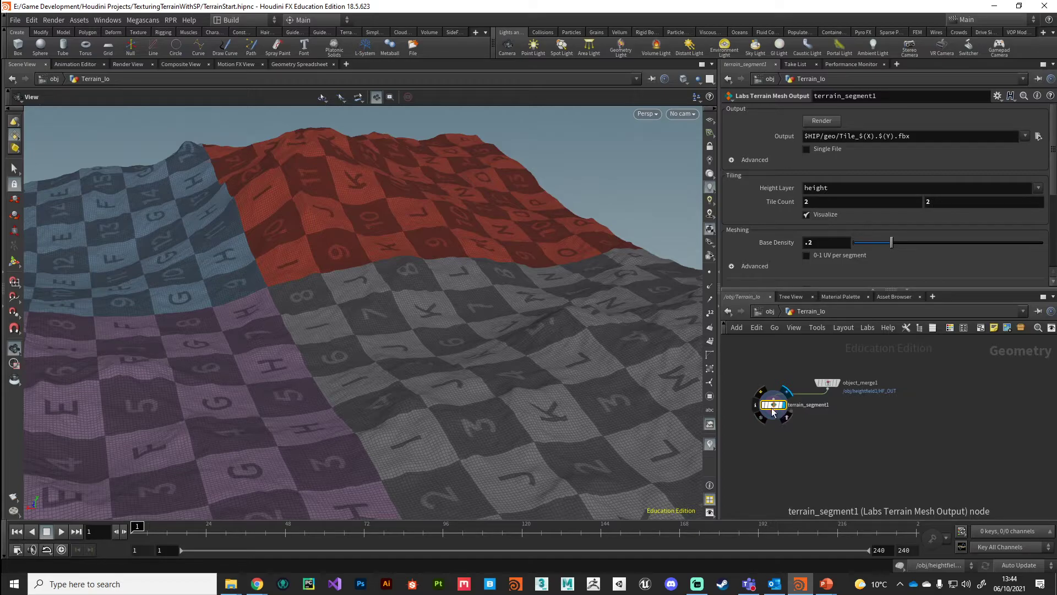
middle_click_drag(777, 410, 576, 345)
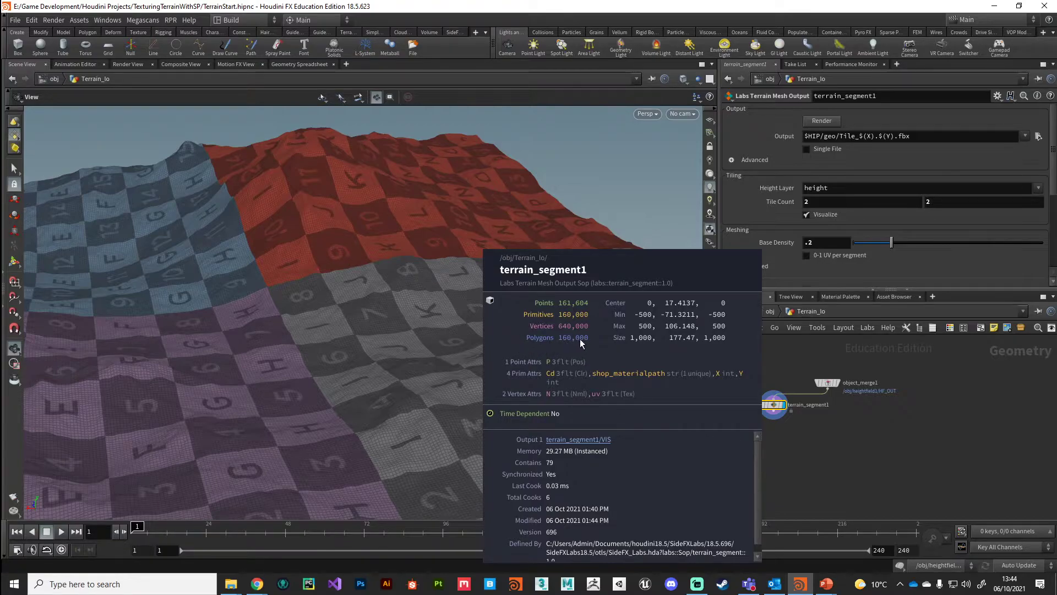
Examine the mountain's silhouette and mesh density across the coloured tiles, from near the tile borders and from farther away.
scroll(366, 397, "down", 8)
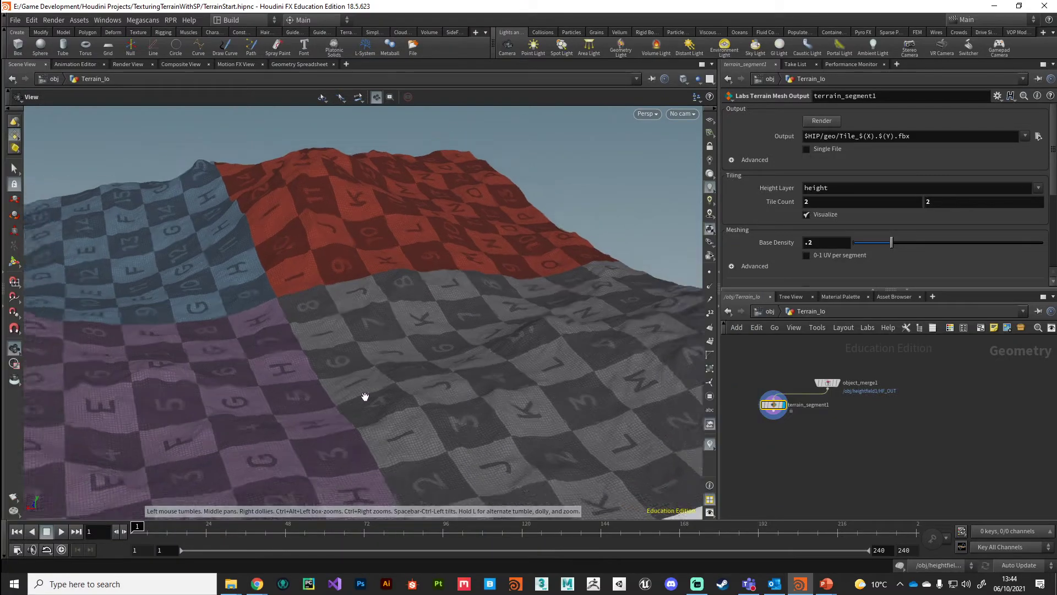
left_click_drag(475, 393, 315, 394)
scroll(315, 394, "up", 6)
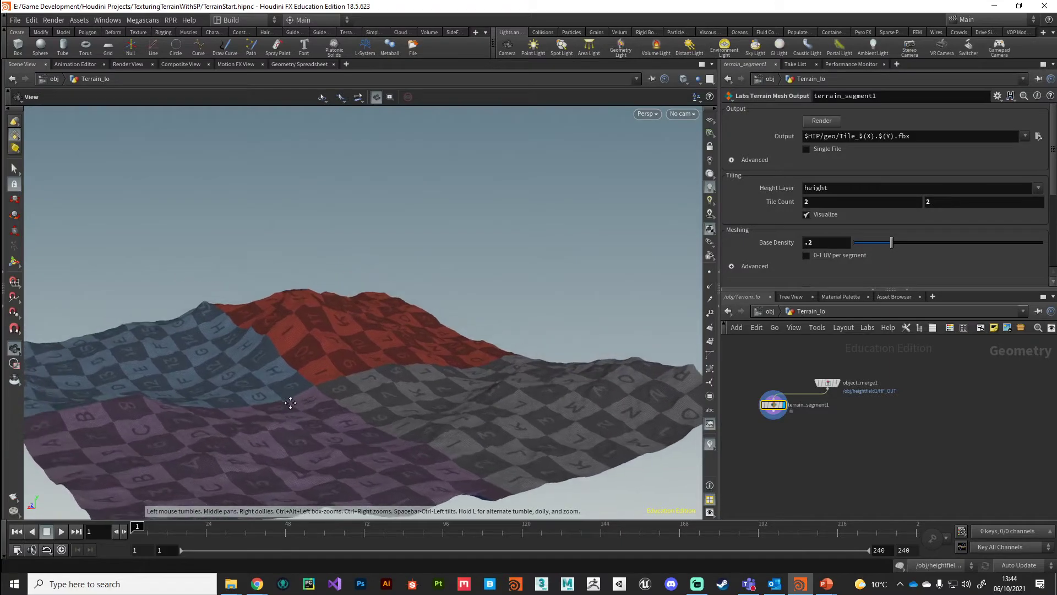
scroll(331, 407, "up", 10)
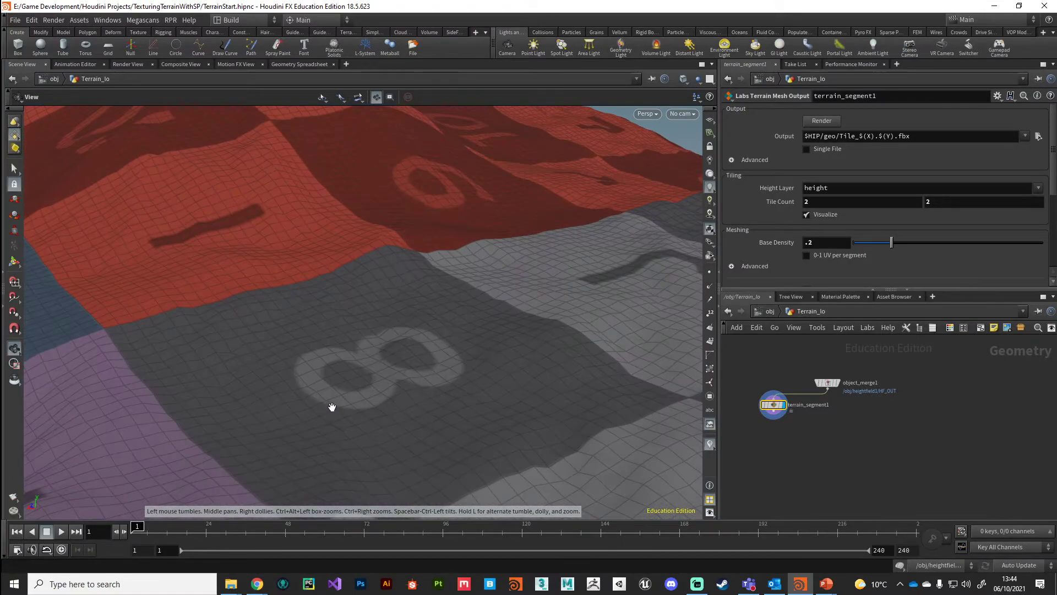
scroll(349, 420, "up", 10)
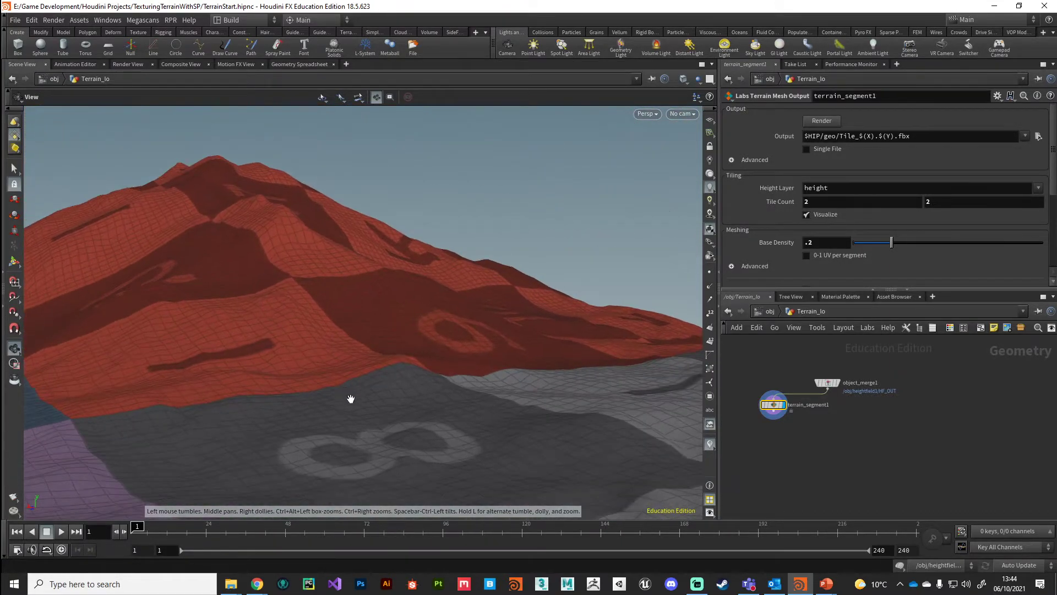
scroll(351, 427, "down", 10)
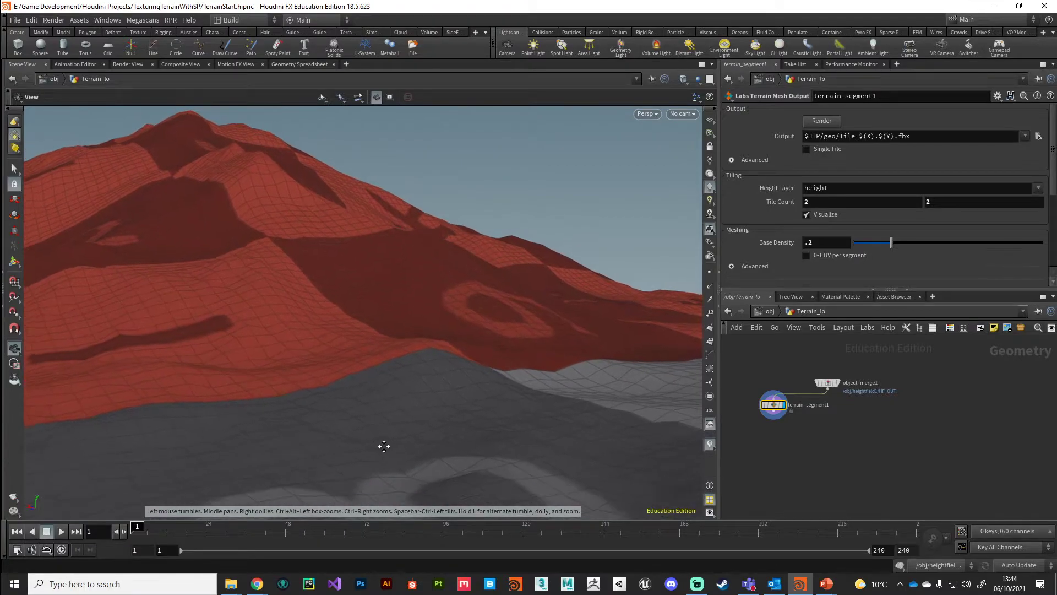
left_click_drag(381, 397, 370, 448)
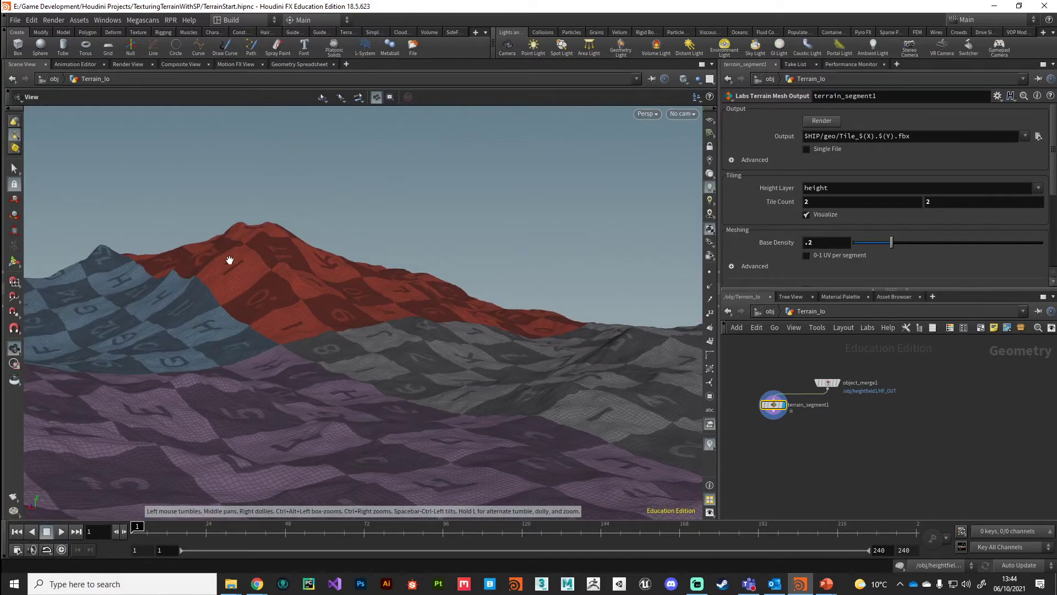
left_click_drag(205, 396, 305, 406)
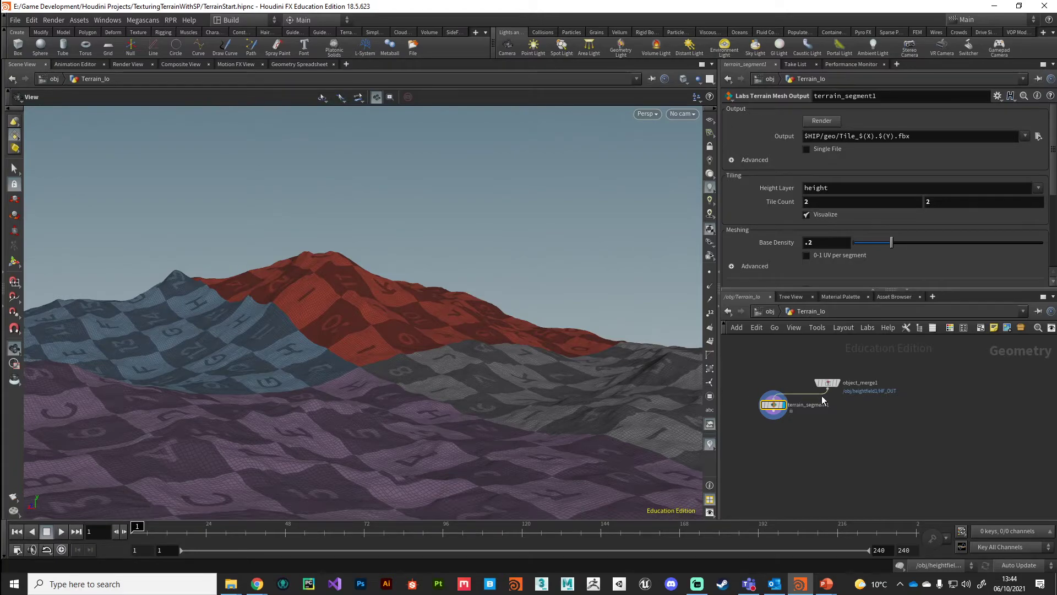
Compare the merged heightfield with the terrain mesh by displaying the Object Merge node and returning to the Terrain Mesh Output node.
mouse_move(785, 407)
left_mouse_down()
mouse_move(822, 424)
mouse_move(774, 409)
left_mouse_up()
mouse_move(840, 381)
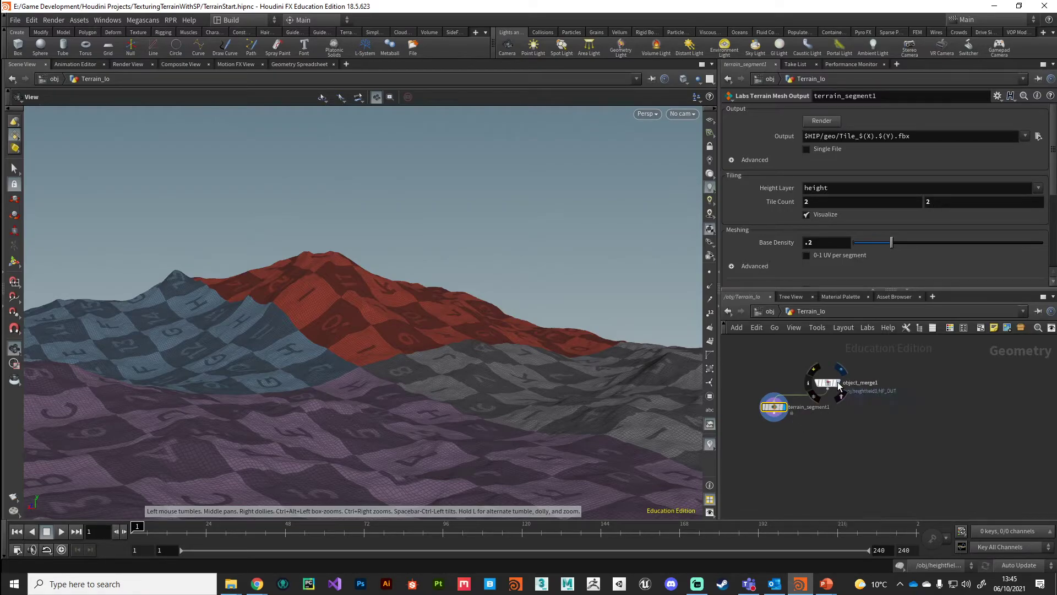
left_click(837, 382)
left_click(829, 383)
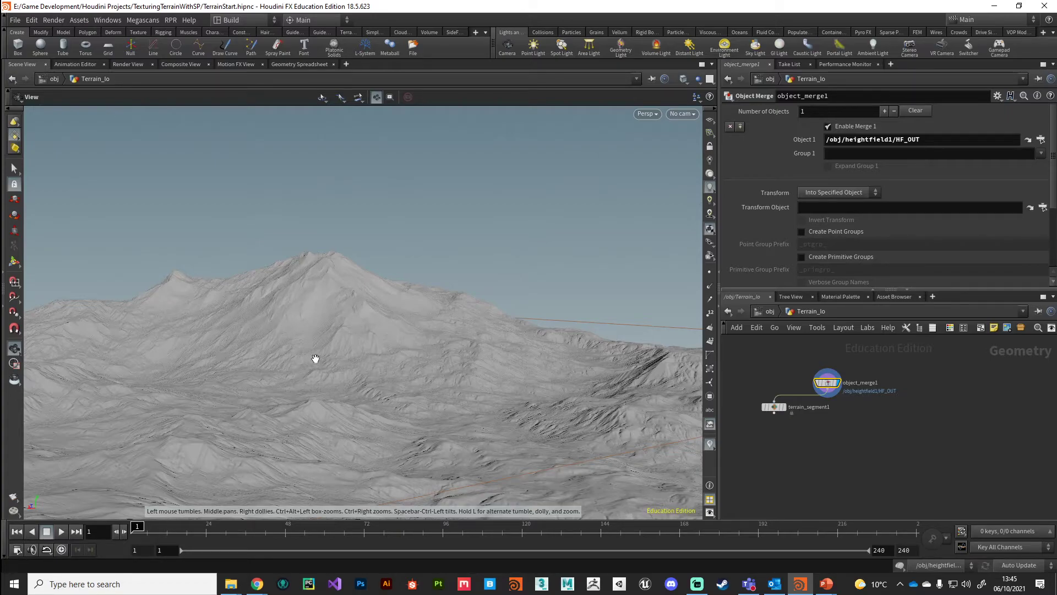
left_click(783, 407)
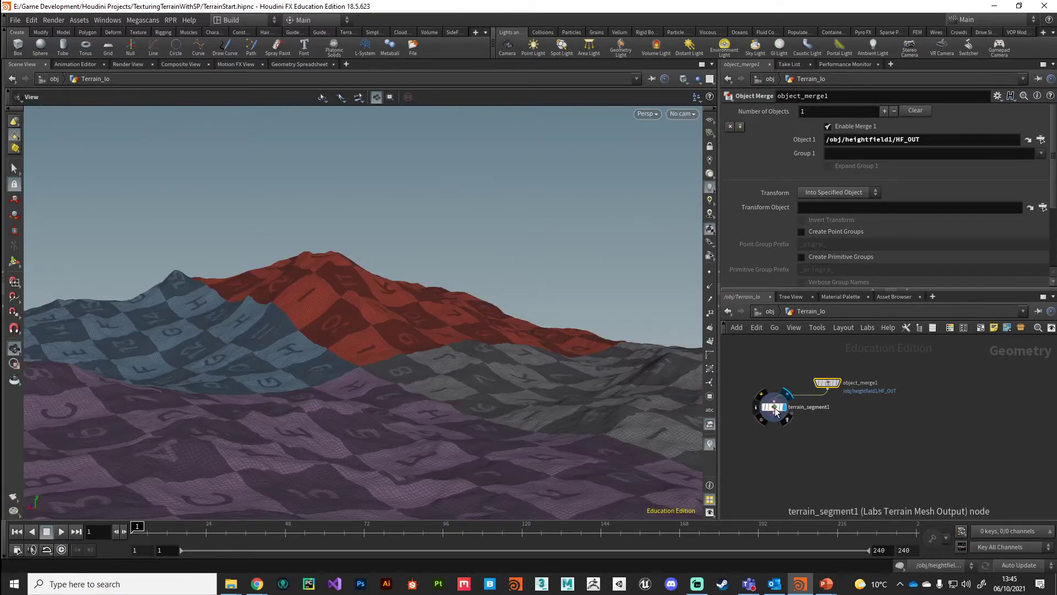
Turn off tile visualization on the Terrain Mesh Output node and look over the plain terrain mesh.
left_click(774, 407)
left_click(807, 216)
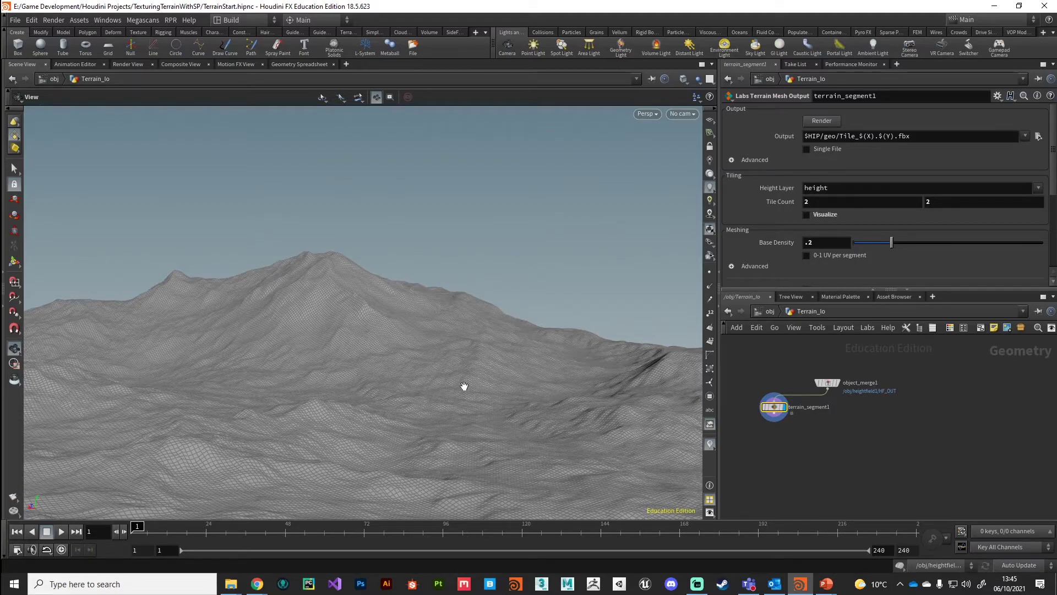
left_click_drag(476, 433, 514, 427)
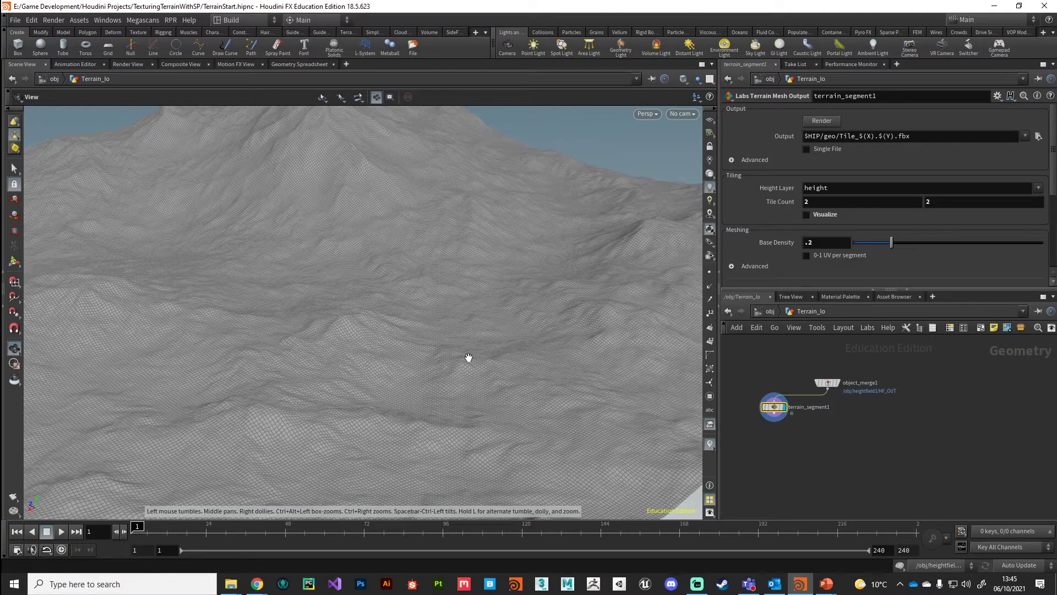
Switch to the UV view and examine how the terrain tiles' UVs are laid out in the UV space.
key("space+5")
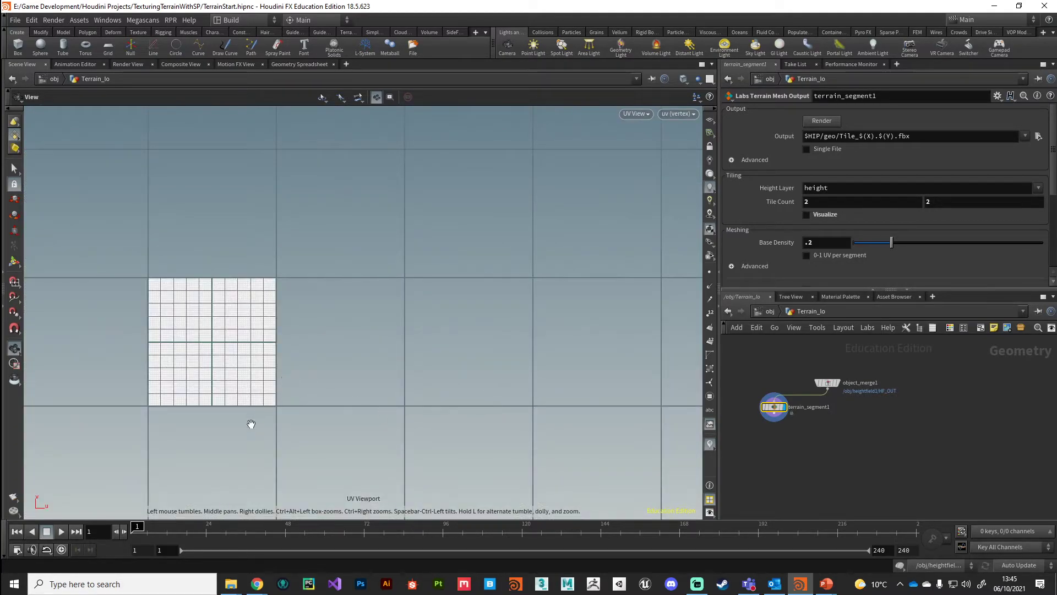
left_click_drag(250, 420, 384, 411)
scroll(475, 349, "up", 3)
left_click_drag(431, 354, 336, 396)
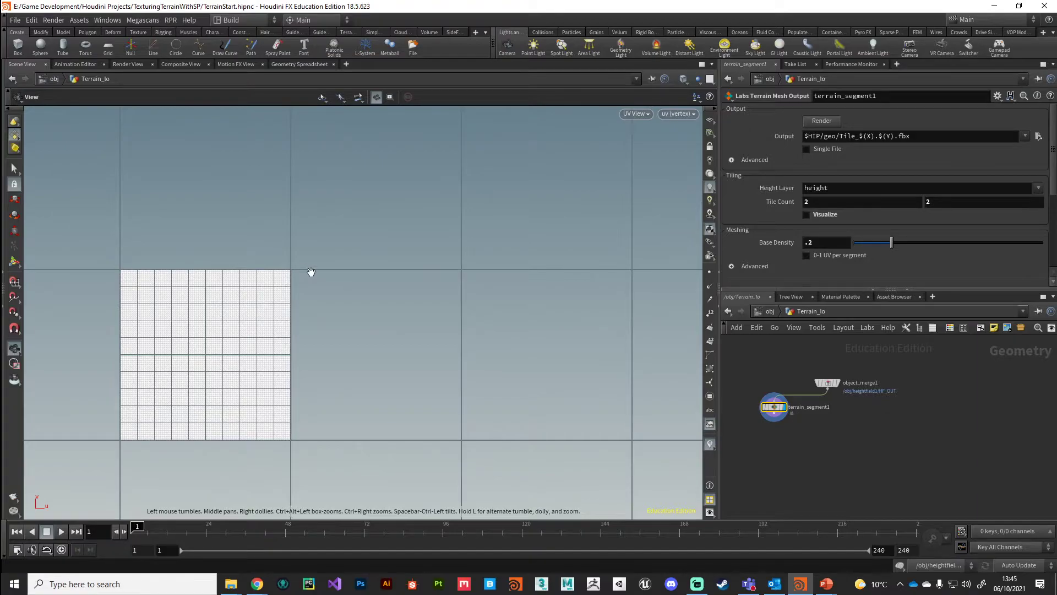
middle_click_drag(319, 431, 359, 413)
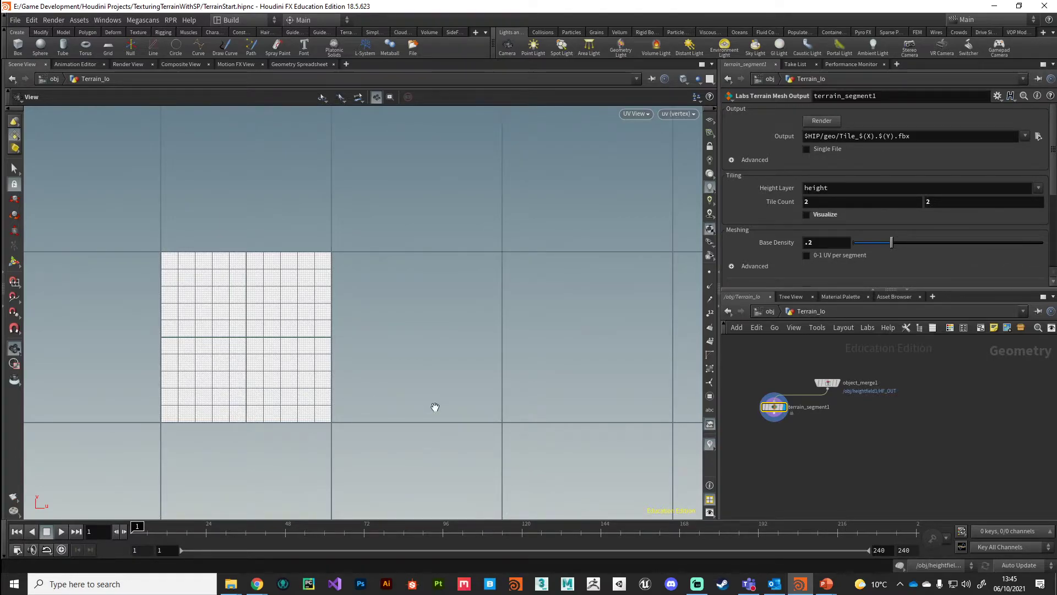
scroll(446, 399, "down", 2)
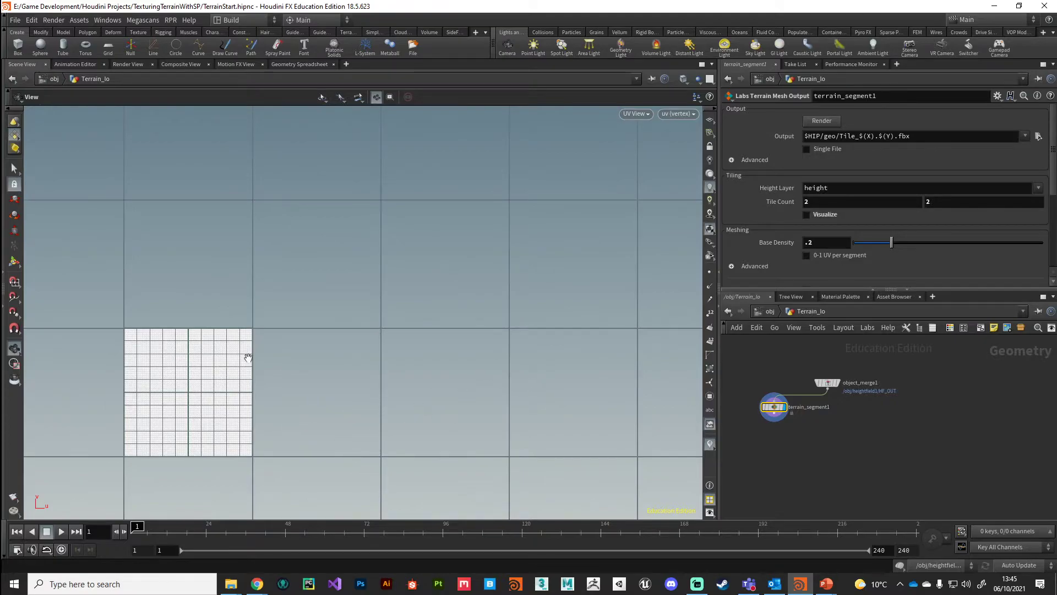
Add a UV Layout node below terrain_segment1, feed the terrain mesh into its geometry input and display its result.
key("Tab")
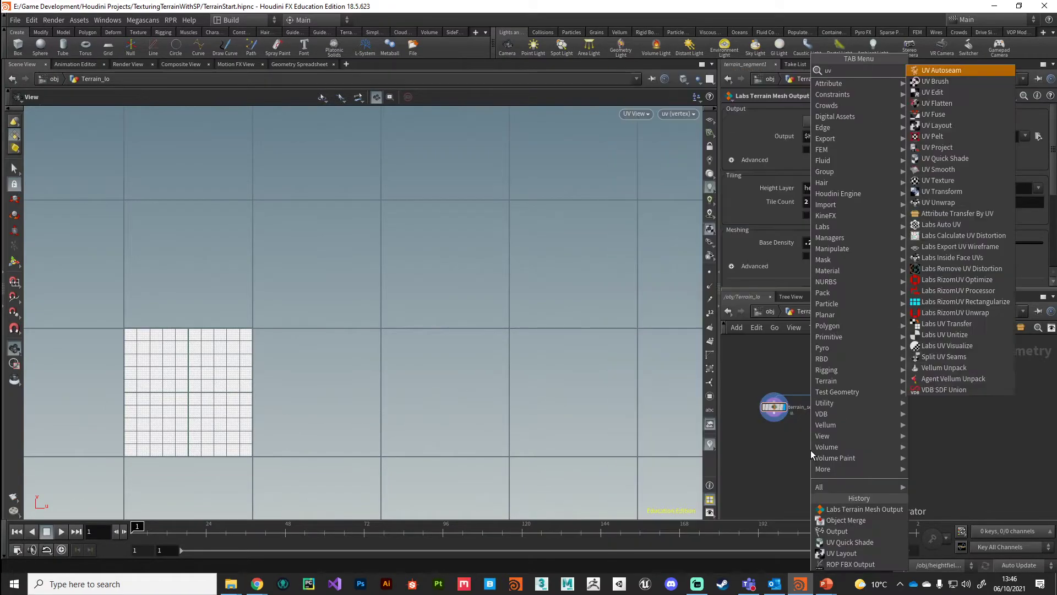
key("Return")
left_click(794, 444)
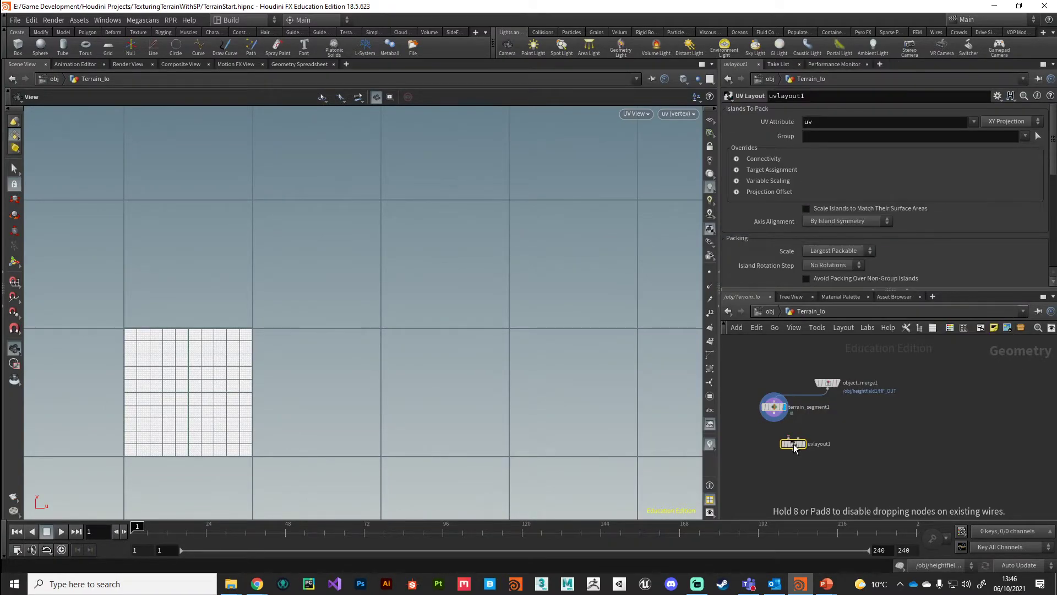
scroll(768, 440, "up", 3)
left_click(778, 395)
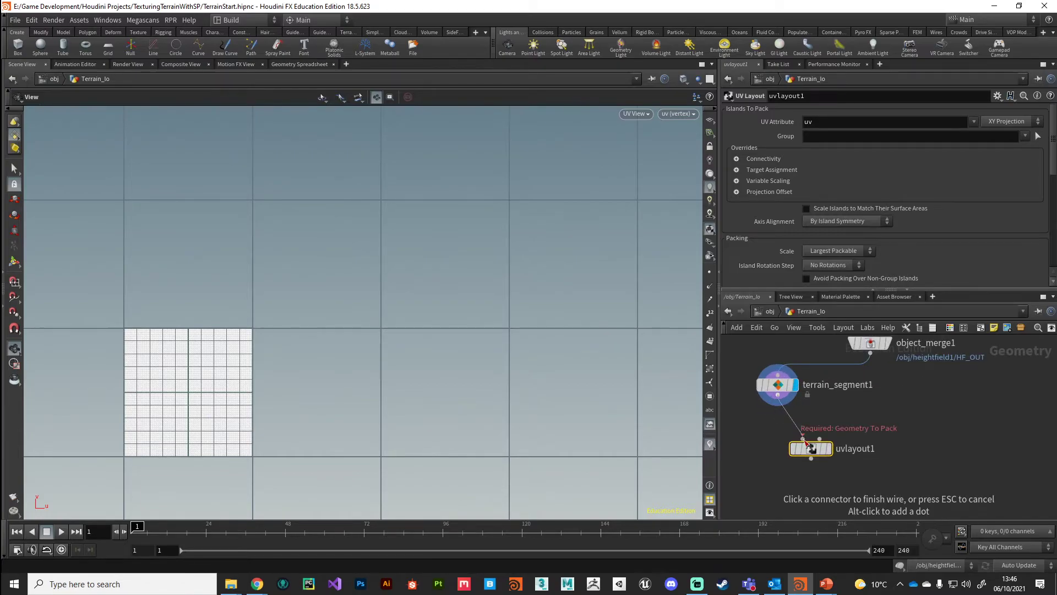
left_click(803, 439)
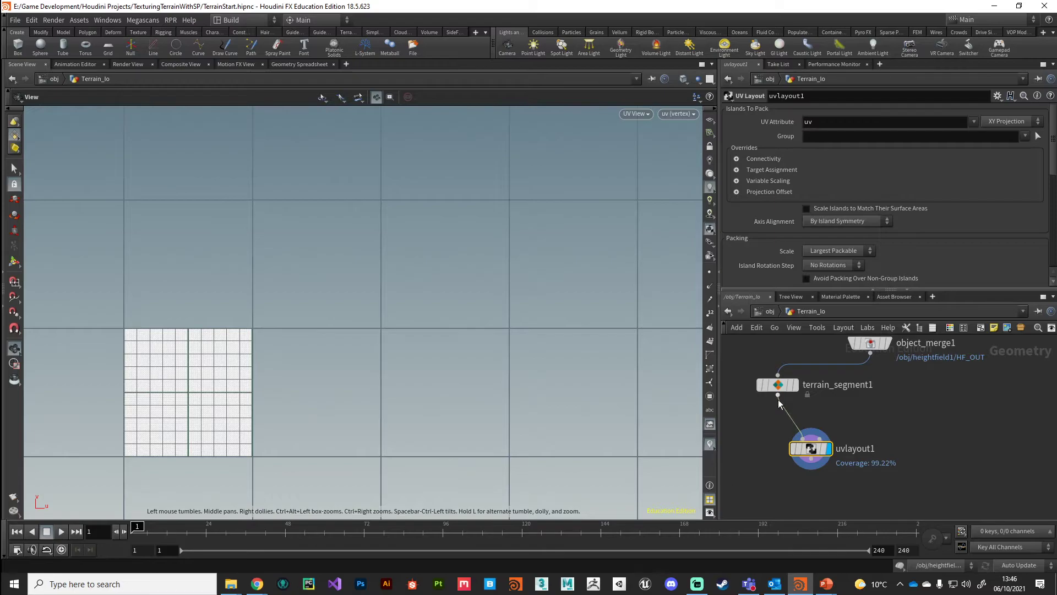
Set the UV Layout node's Pack Into target to UDIM Tiles.
scroll(877, 221, "down", 3)
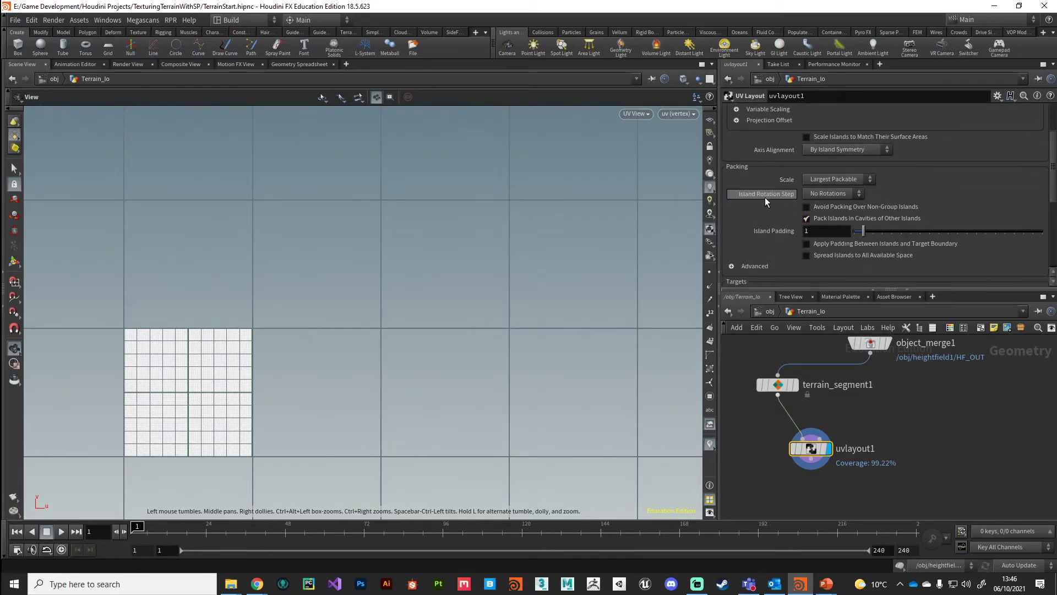
scroll(773, 251, "down", 3)
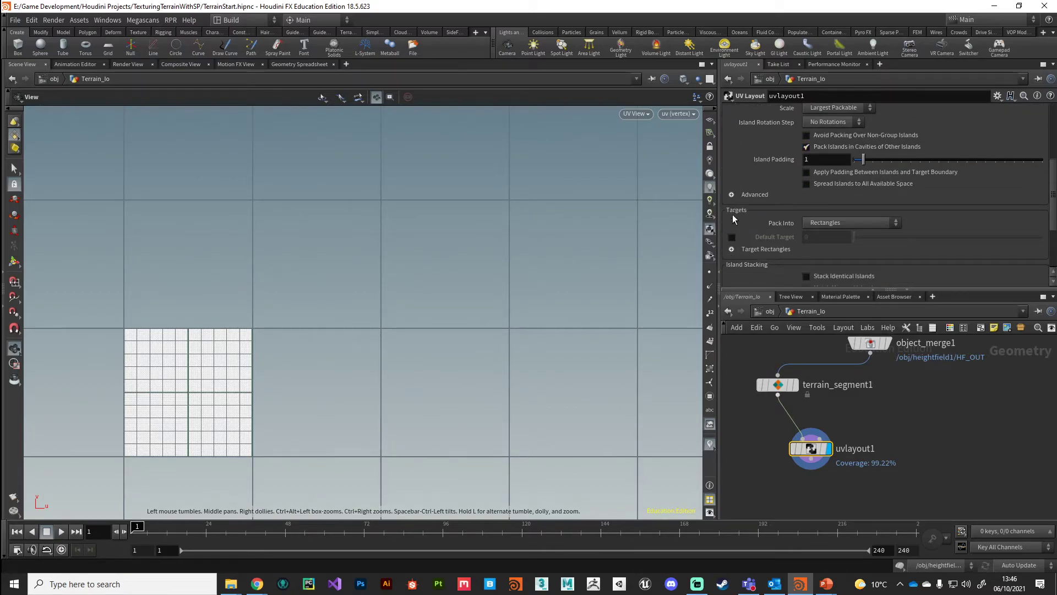
left_click(832, 227)
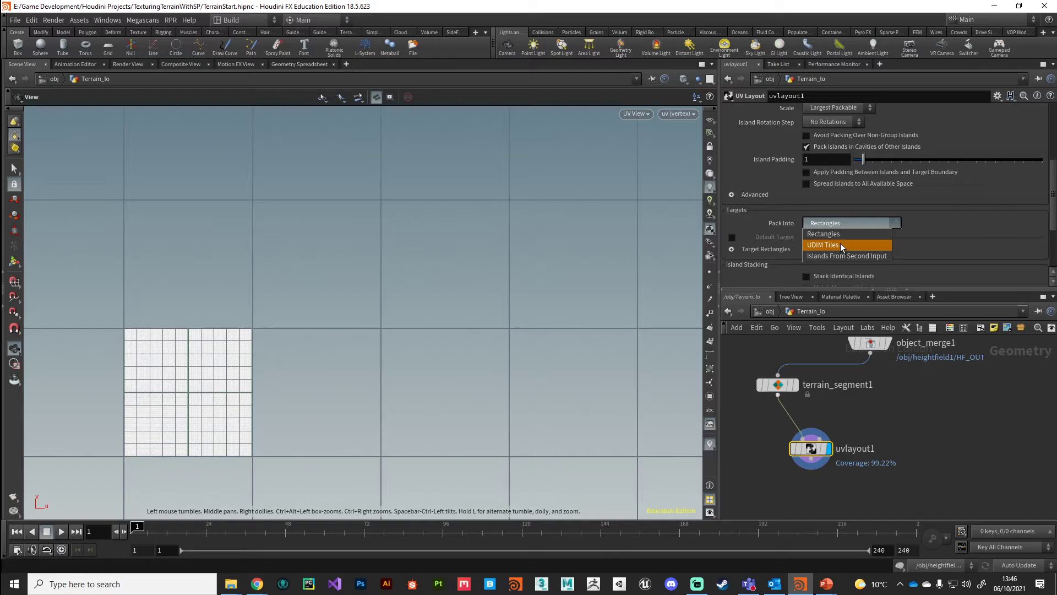
left_click(841, 244)
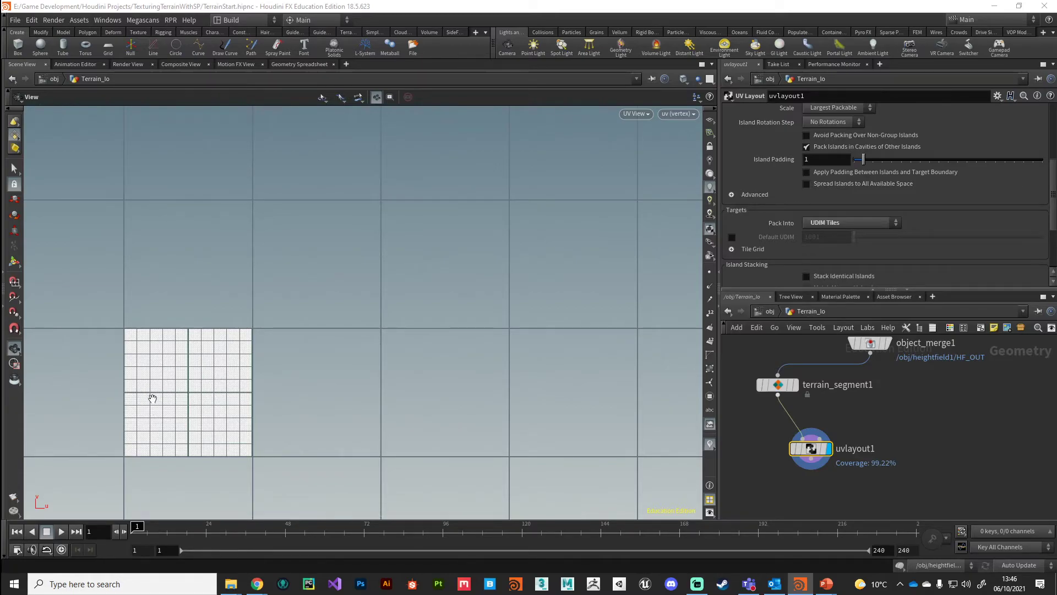
Set the UV Layout node's packing Scale to Fixed and examine the island placement in the UV view.
scroll(828, 219, "up", 5)
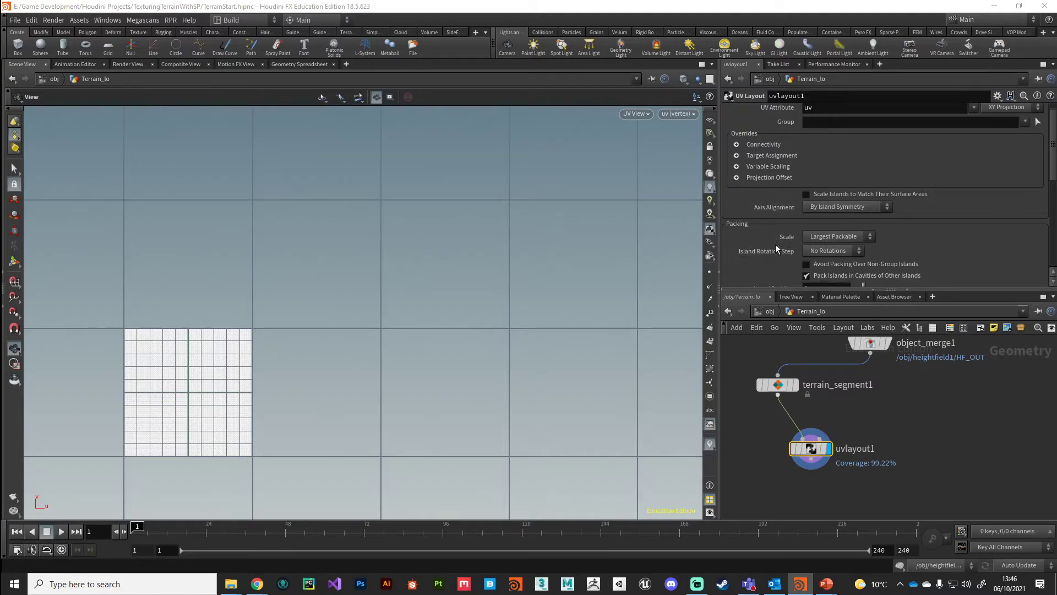
left_click(824, 236)
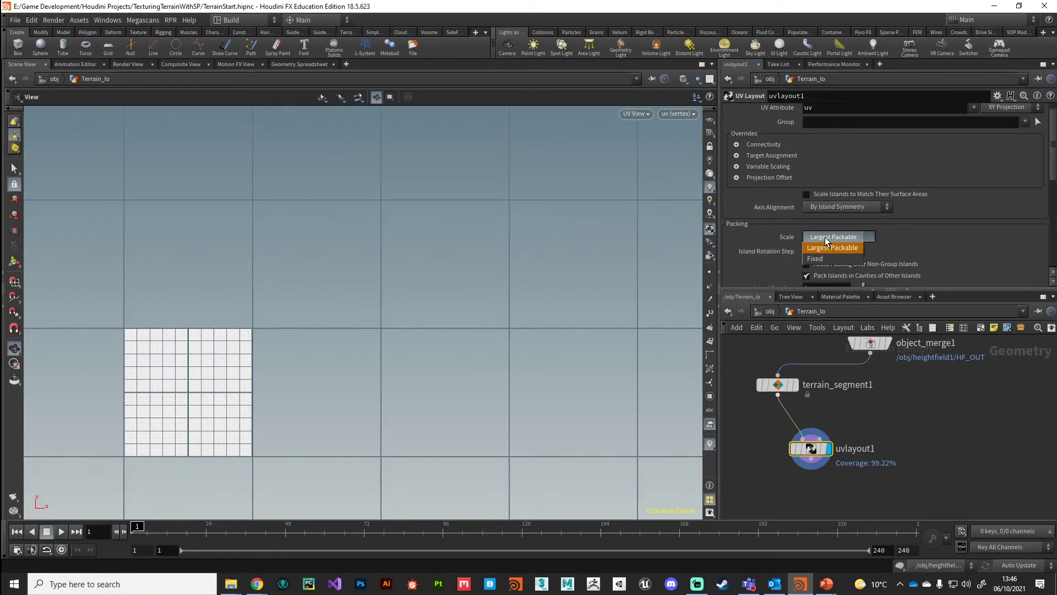
left_click(833, 259)
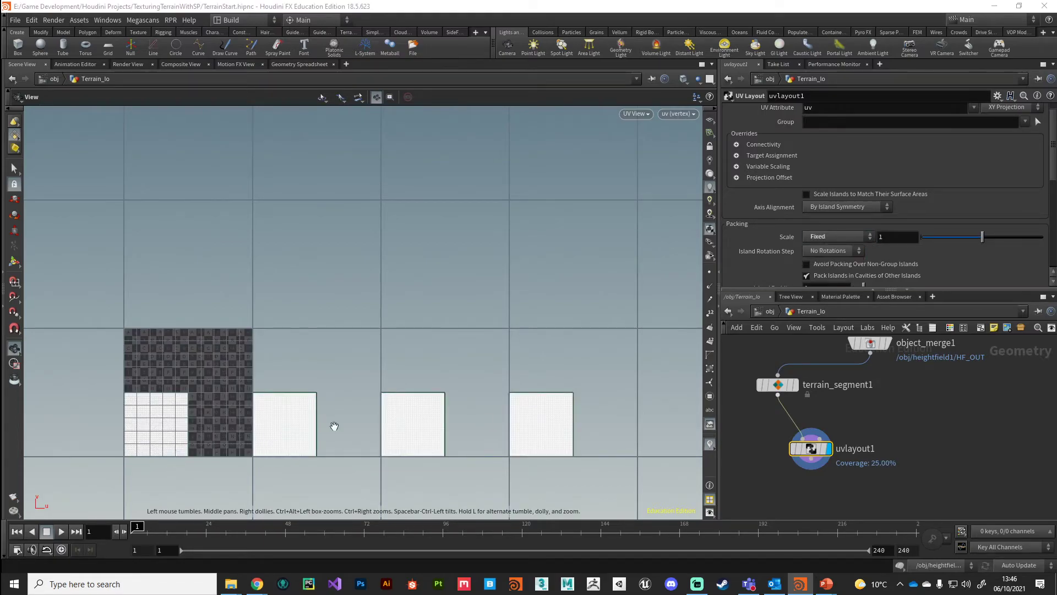
scroll(353, 435, "down", 2)
middle_click_drag(372, 401, 400, 434)
scroll(371, 428, "down", 2)
scroll(400, 433, "down", 1)
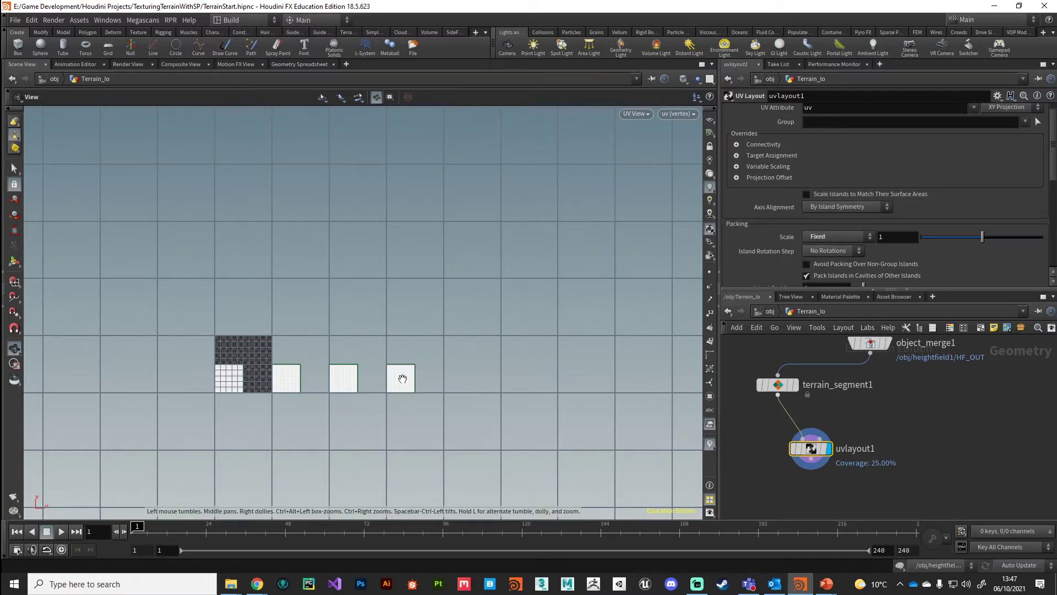
Try fixed packing scales of 2, 1.9 and 1.99 on the UV Layout node to fit the islands to the UDIM tiles.
double_click(897, 235)
type("2")
key("Return")
left_click(890, 237)
key("Return")
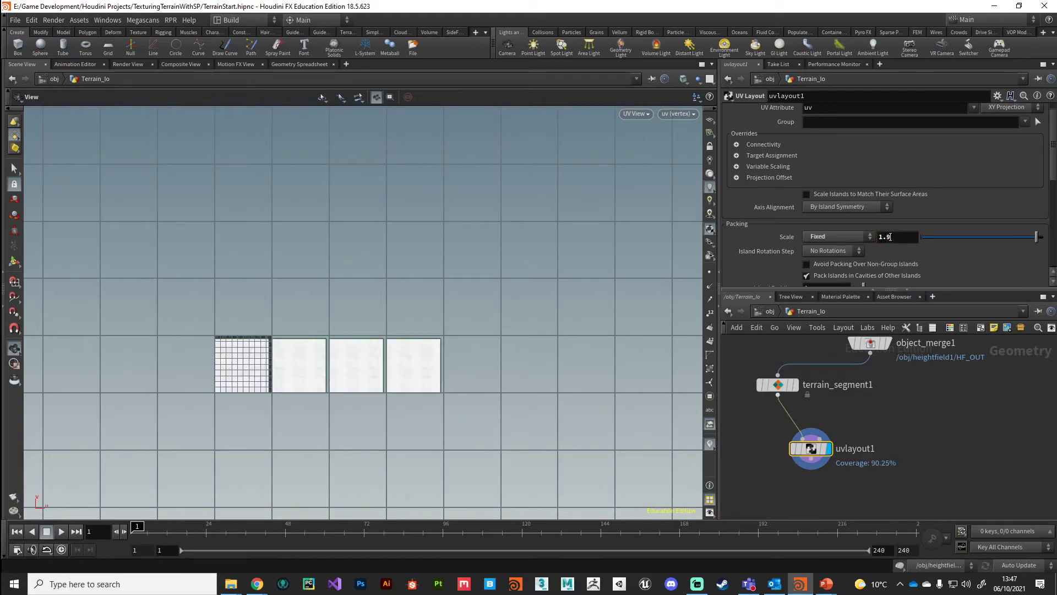
left_click(890, 237)
type("9")
key("Return")
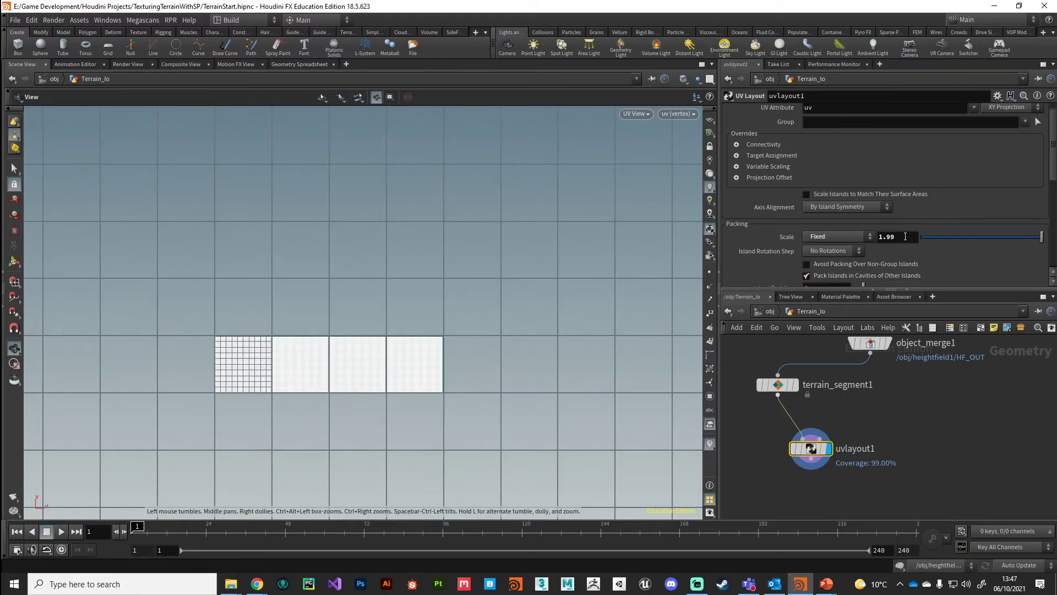
Compare the island placement in the UV view with the fixed packing scale at 2 and at 1.9.
left_click(905, 236)
type("2")
key("Return")
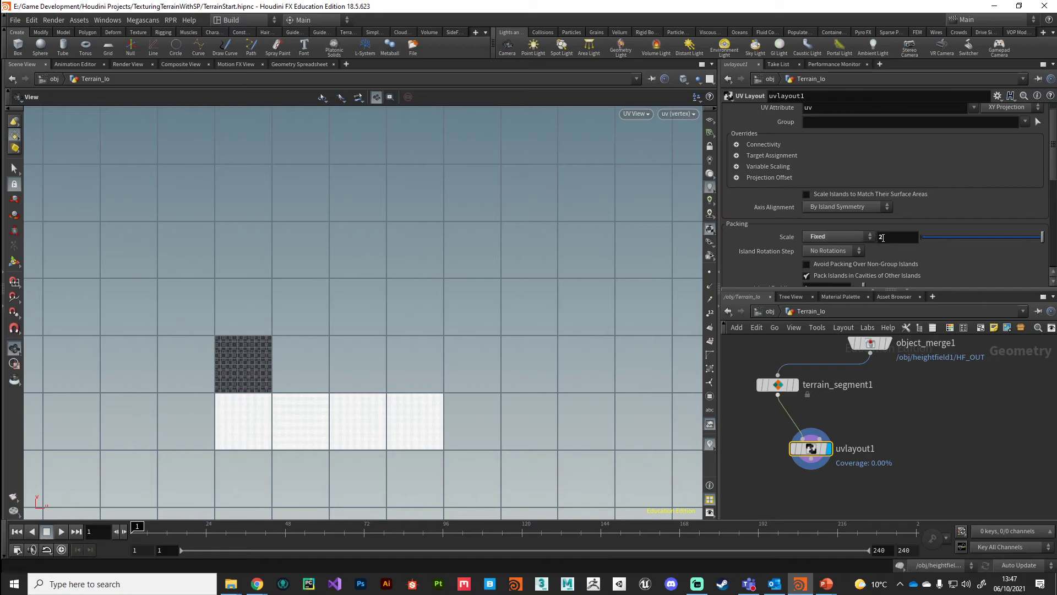
left_click(893, 240)
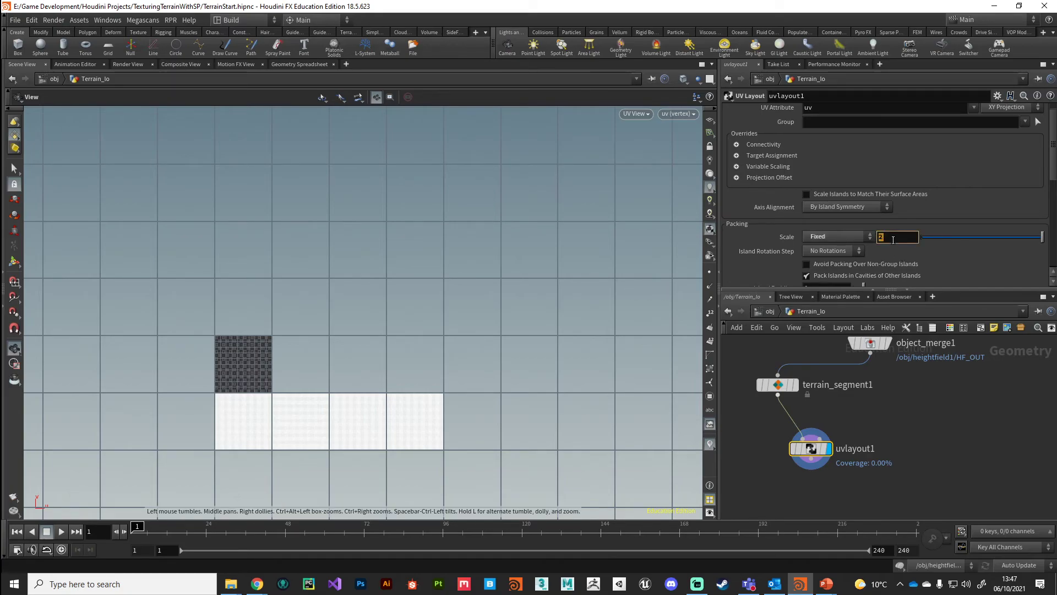
key("Return")
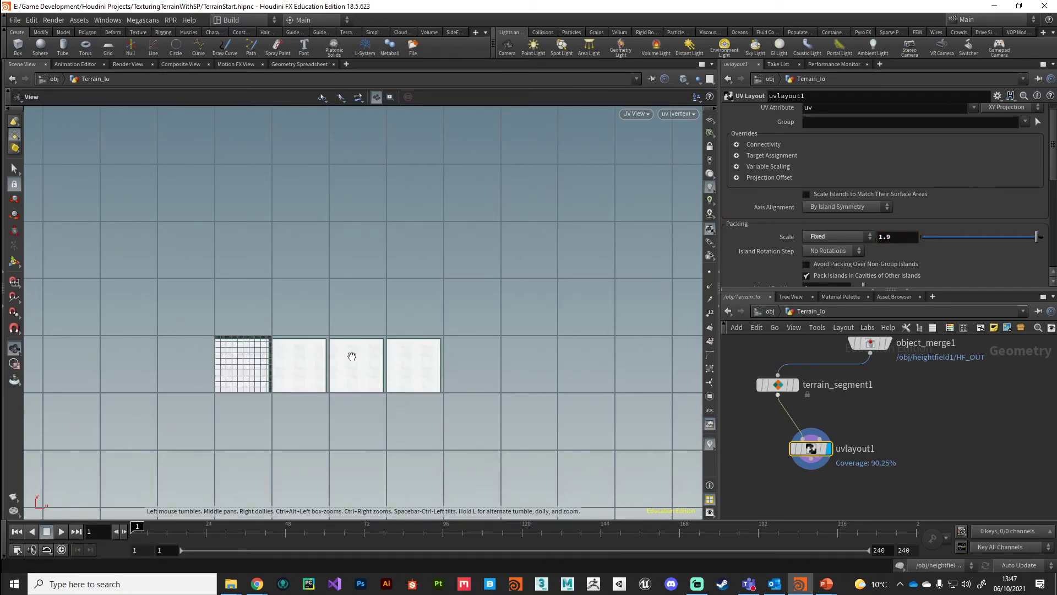
scroll(434, 349, "up", 2)
scroll(435, 350, "up", 3)
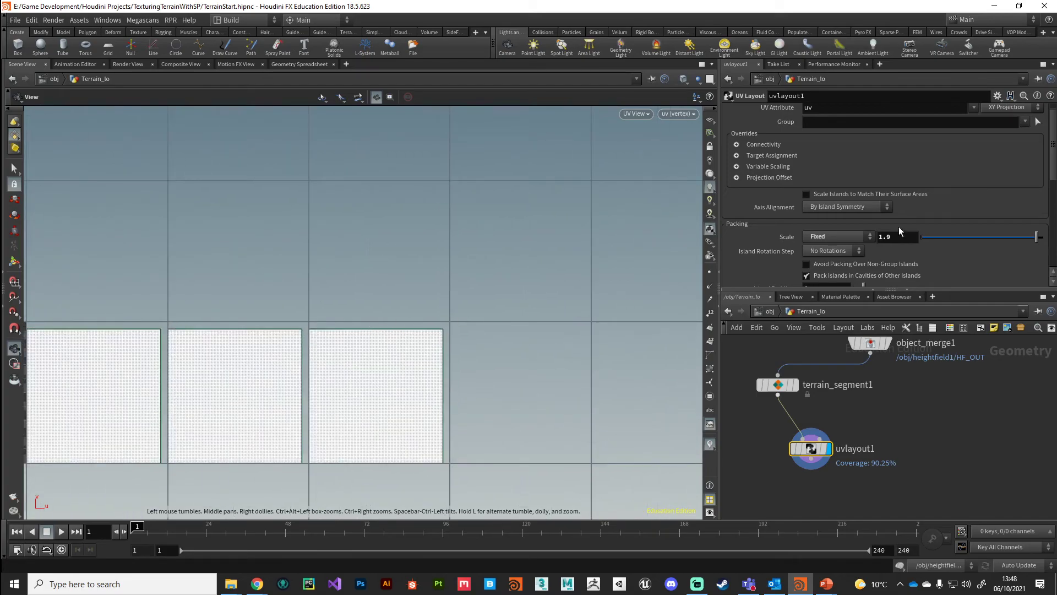
Set the UV Layout node's fixed packing scale to 1.99.
left_click(896, 237)
type("1.99")
key("Return")
middle_click_drag(259, 425, 405, 408)
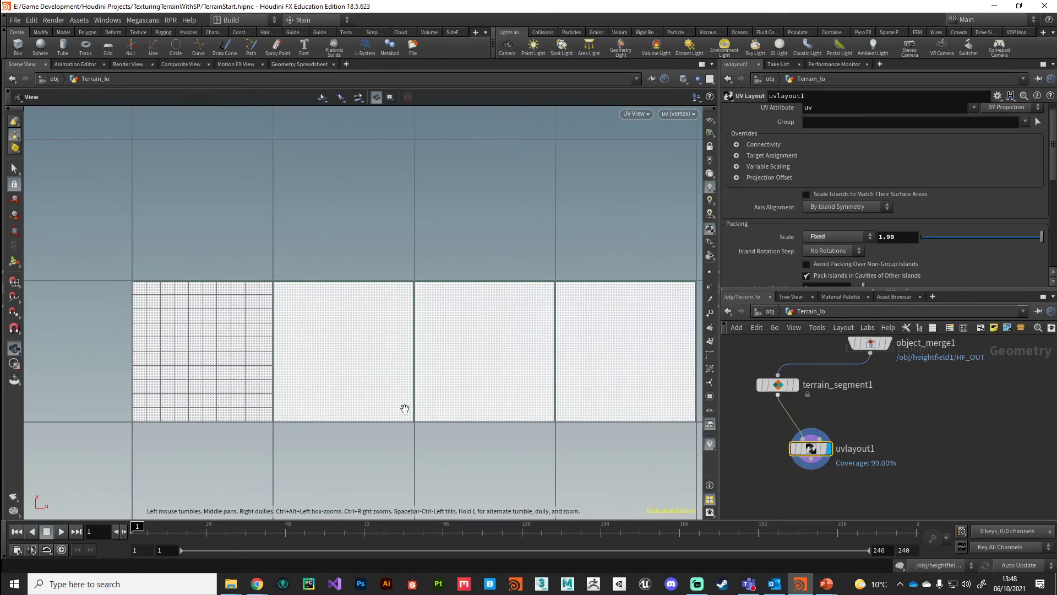
Examine the gaps between the UV islands and the UDIM tile borders up close, including at the tile corners.
scroll(275, 285, "up", 10)
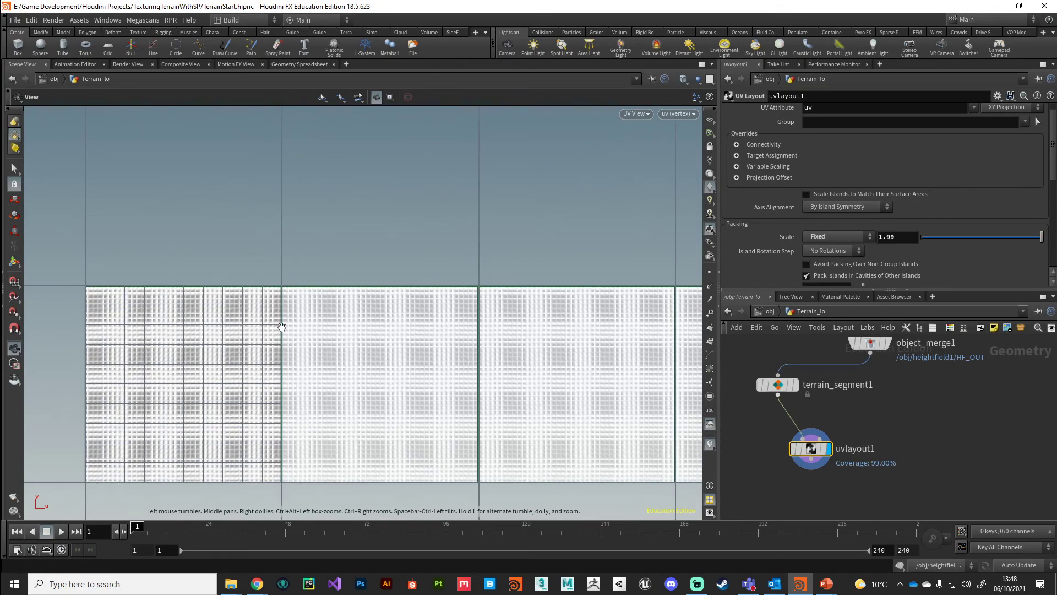
scroll(285, 257, "up", 5)
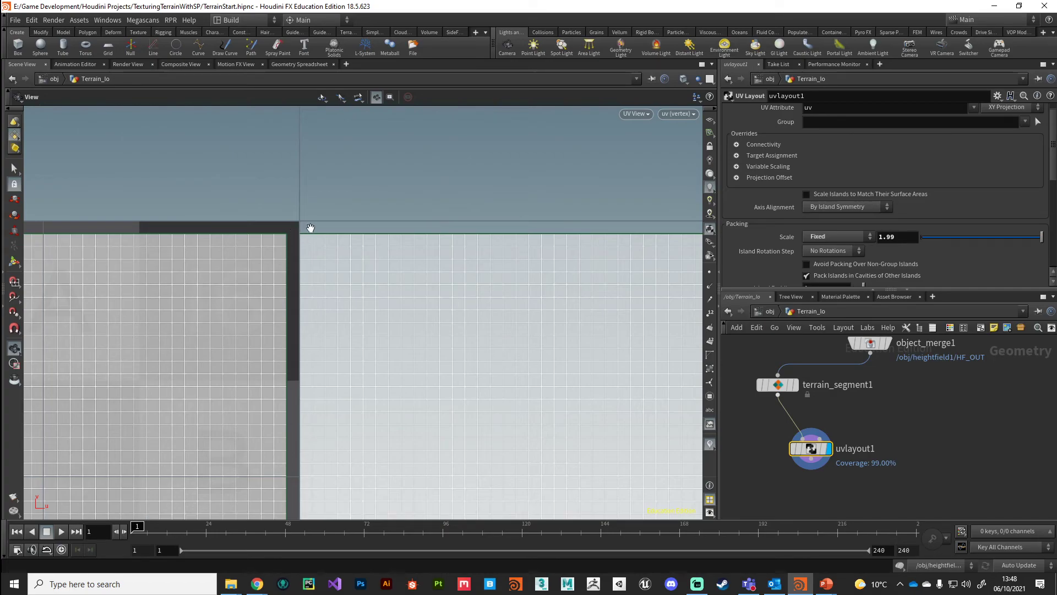
right_click_drag(279, 444, 430, 158)
scroll(427, 161, "up", 6)
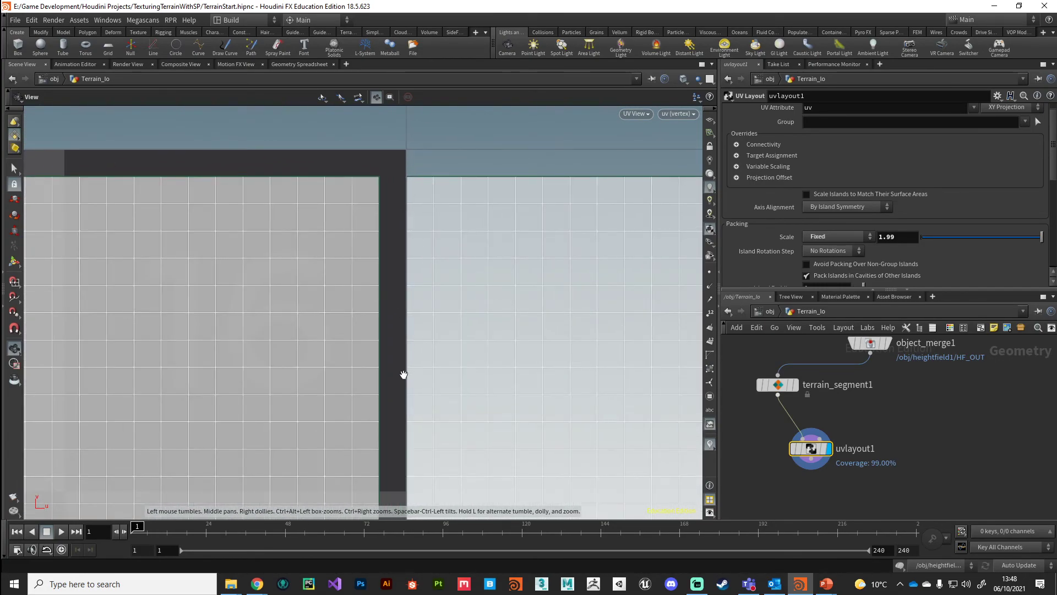
scroll(404, 374, "down", 8)
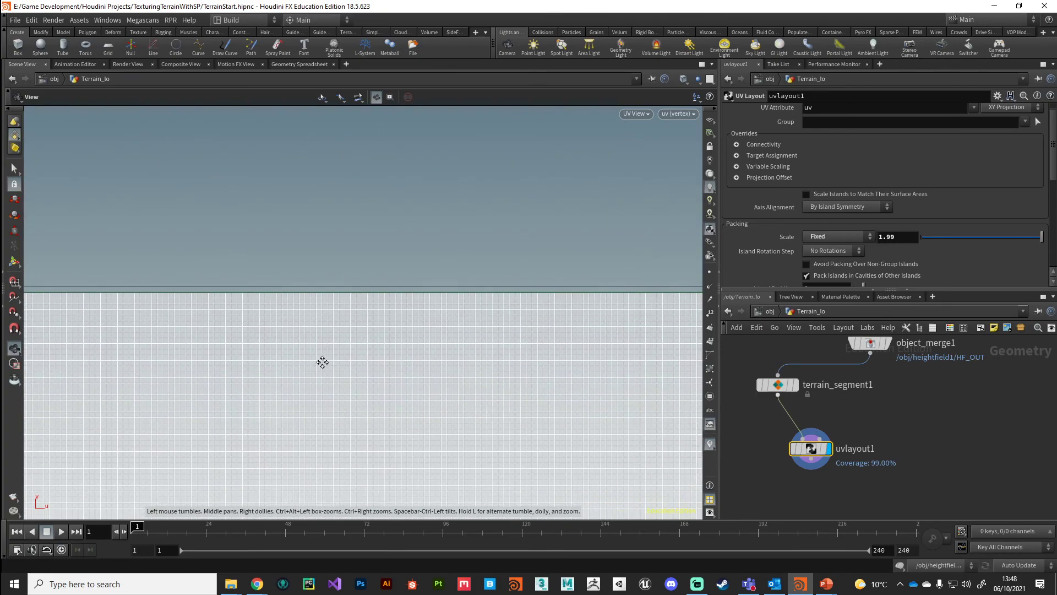
scroll(314, 323, "up", 5)
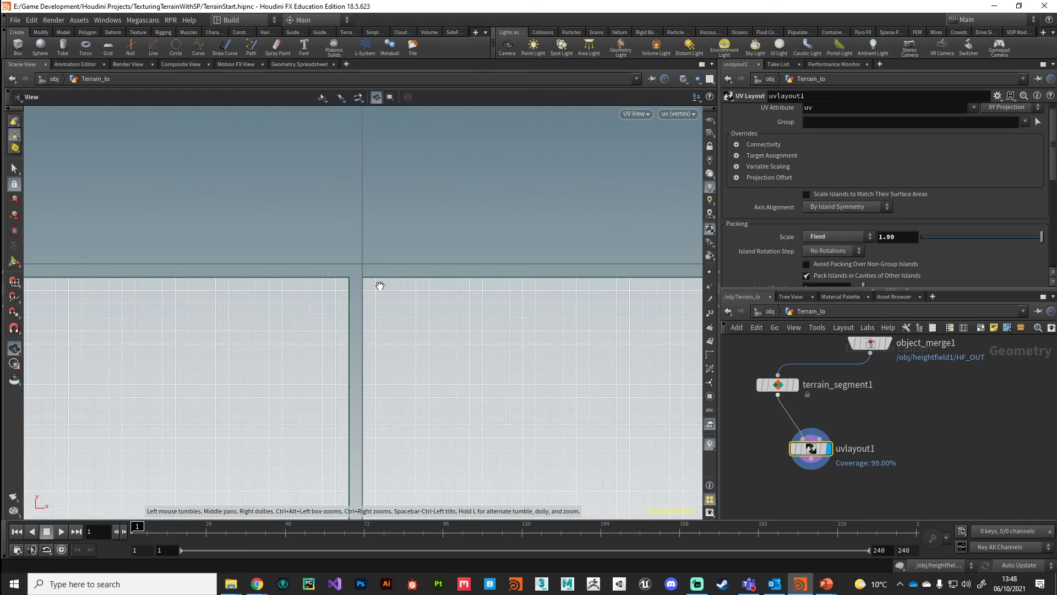
scroll(370, 373, "down", 5)
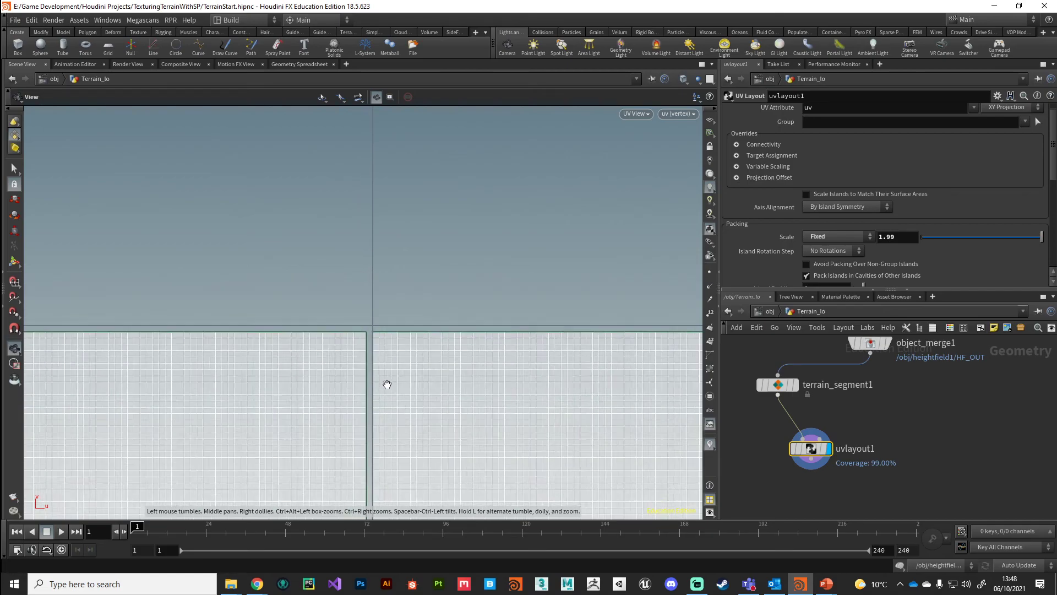
scroll(383, 354, "down", 4)
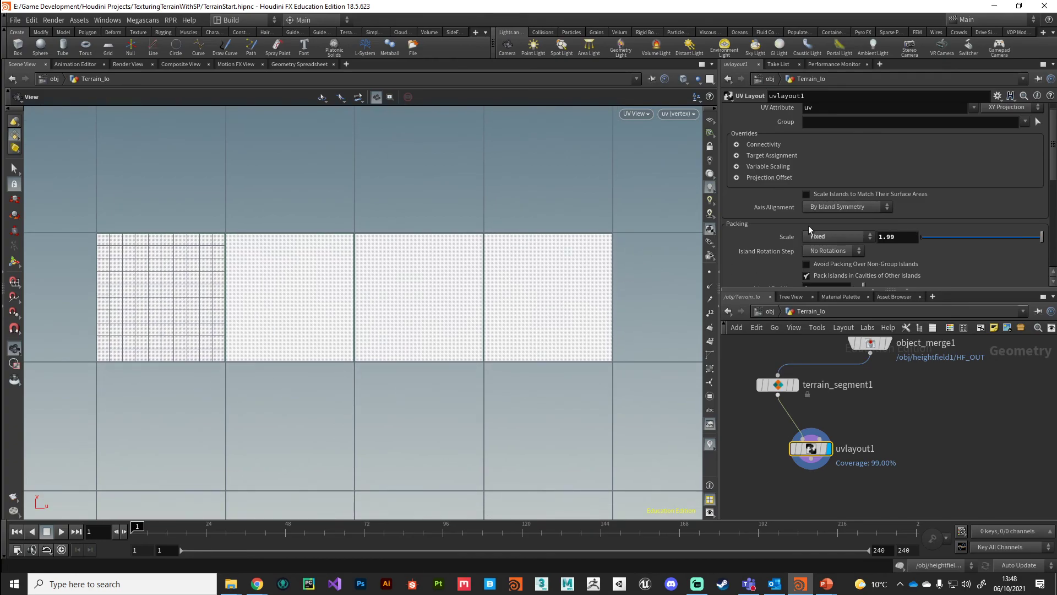
Align the UV Layout node directly beneath terrain_segment1 in the network.
left_click_drag(810, 448, 777, 424)
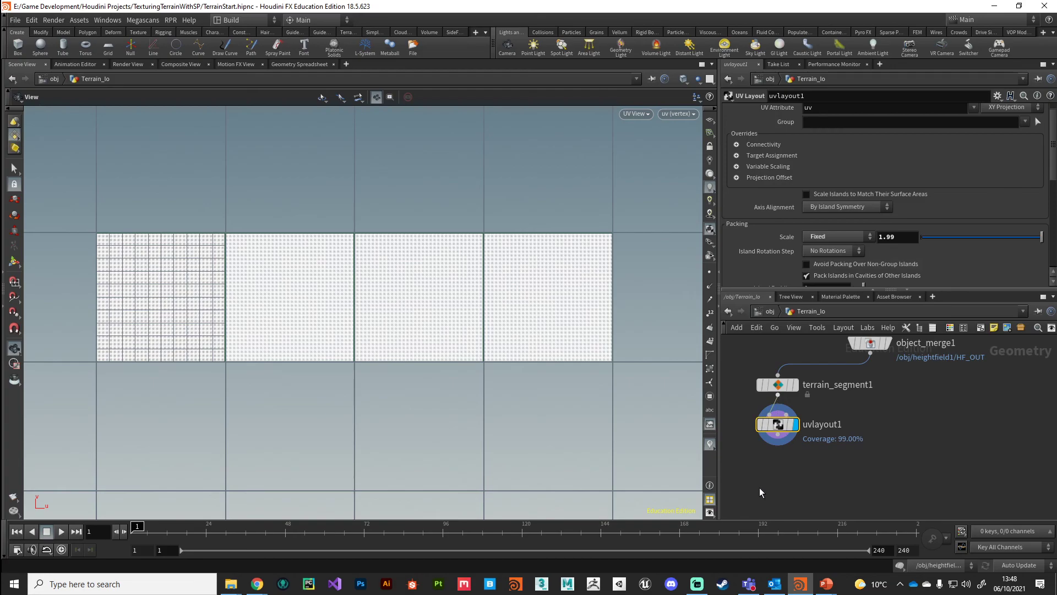